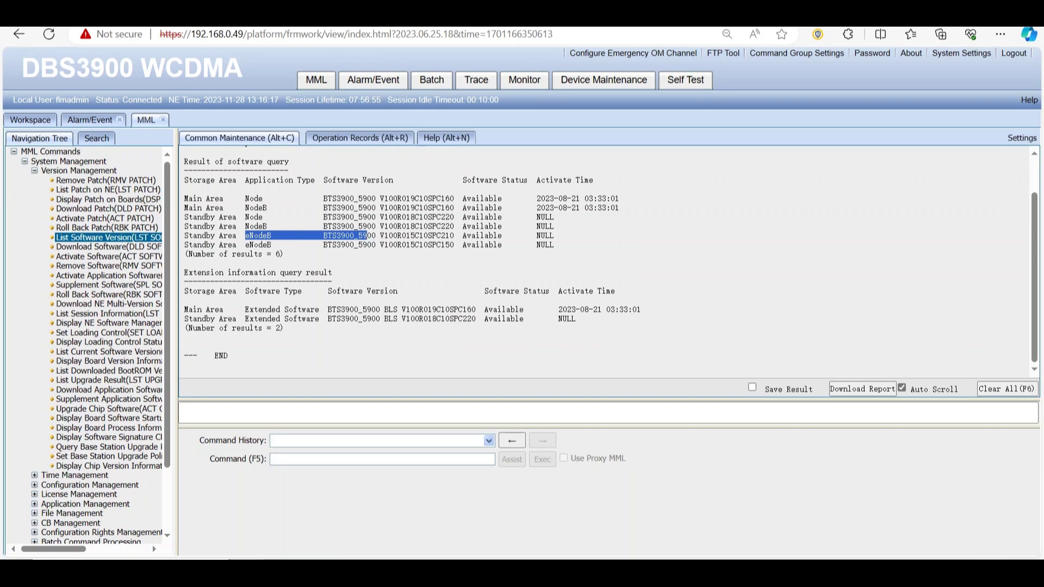
Highlight the first standby-area eNodeB entry in the software query result to check its version.
{"action": "left_click_drag", "start_coordinate": [367, 235], "coordinate": [451, 235]}
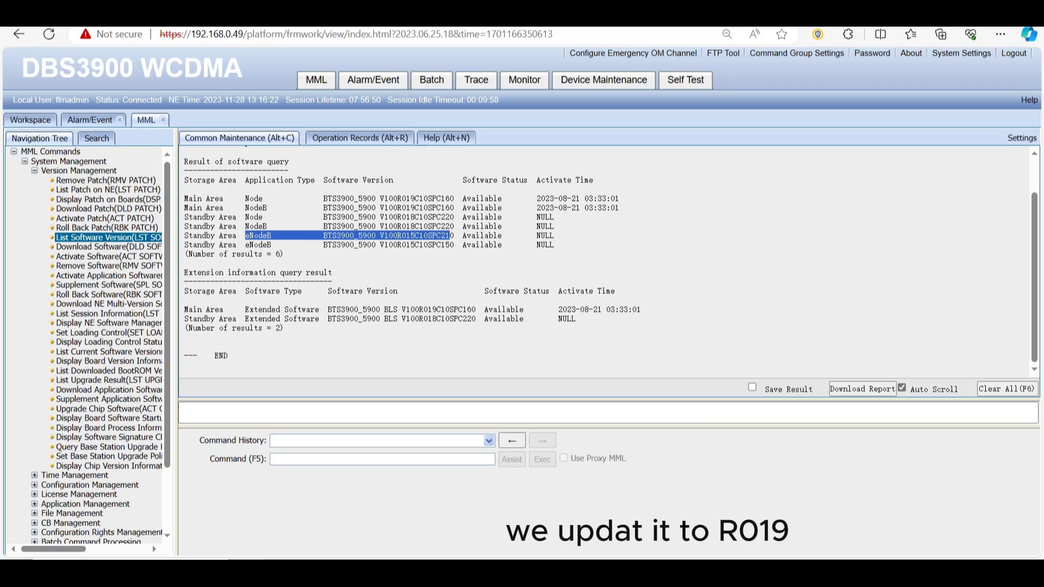
{"action": "left_click_drag", "start_coordinate": [452, 235], "coordinate": [571, 236]}
{"action": "left_click", "coordinate": [561, 235]}
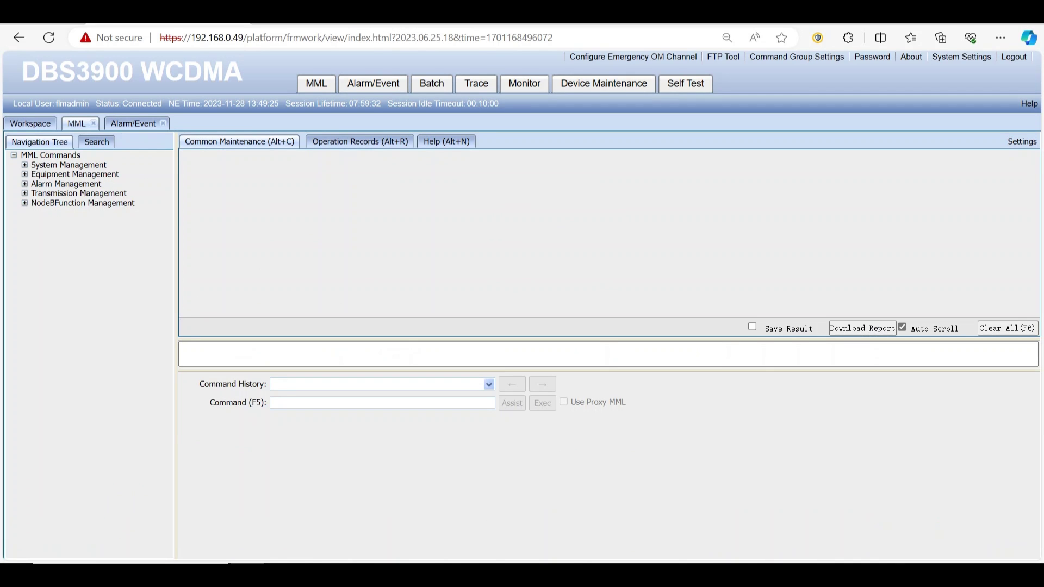
Open the parameter form of the DLD SOFTWARE command.
{"action": "key", "text": "F5"}
{"action": "type", "text": "DLD"}
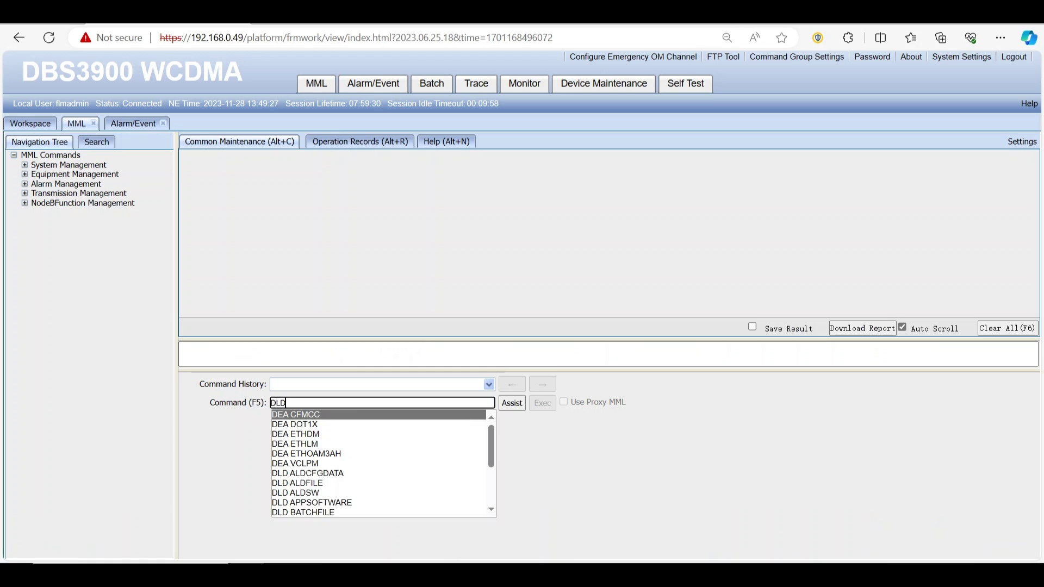
{"action": "type", "text": " S"}
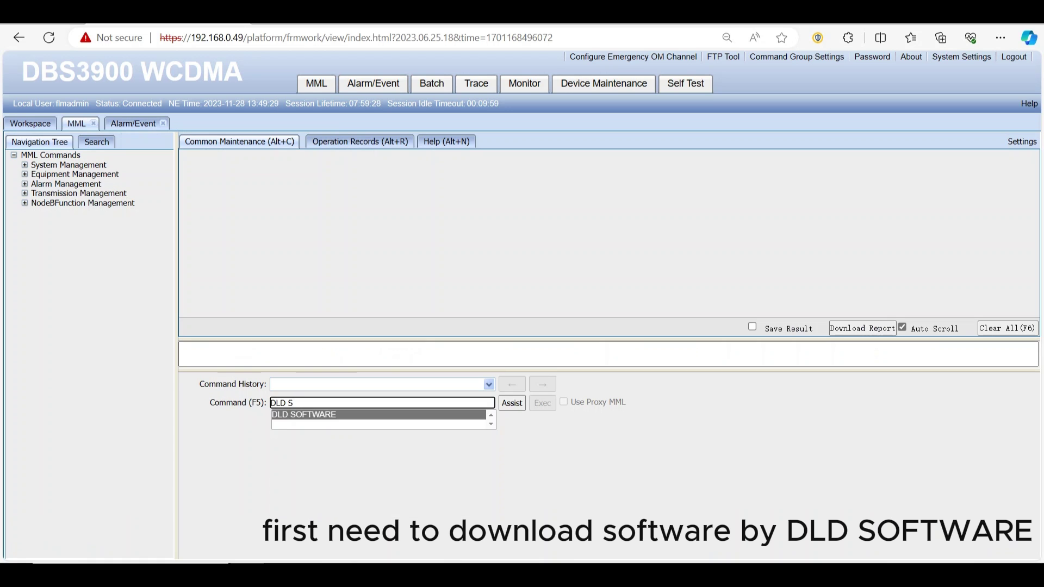
{"action": "key", "text": "Return"}
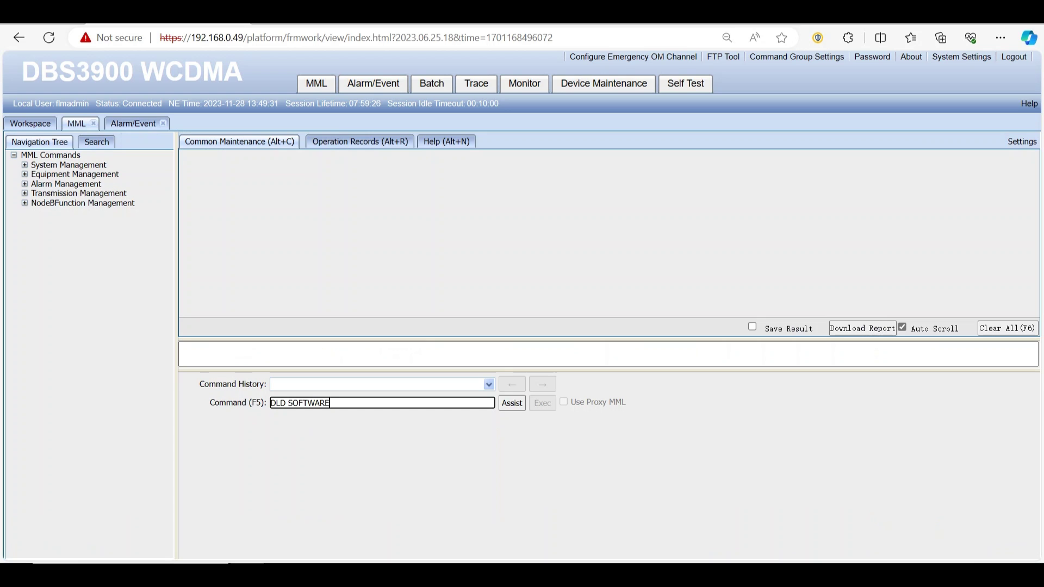
{"action": "key", "text": "Return"}
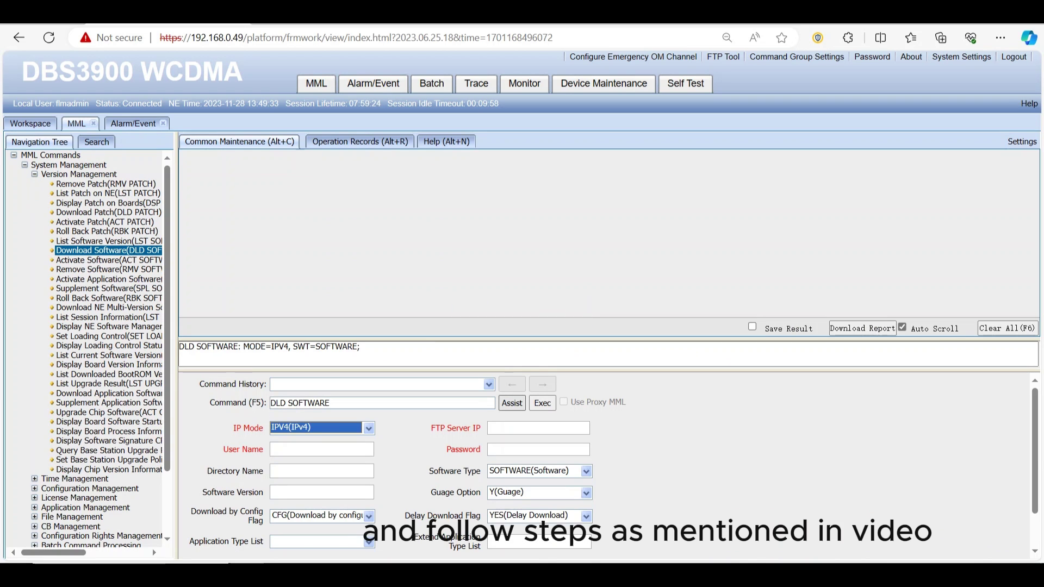
Set the FTP server IP of the software download to 192.168.0.50.
{"action": "type", "text": "19"}
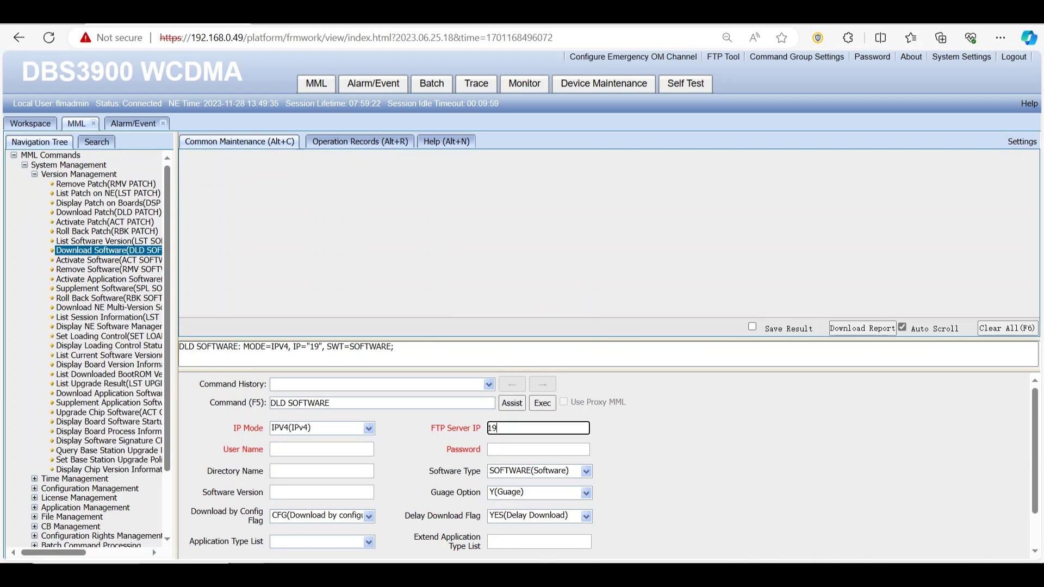
{"action": "type", "text": "2.168"}
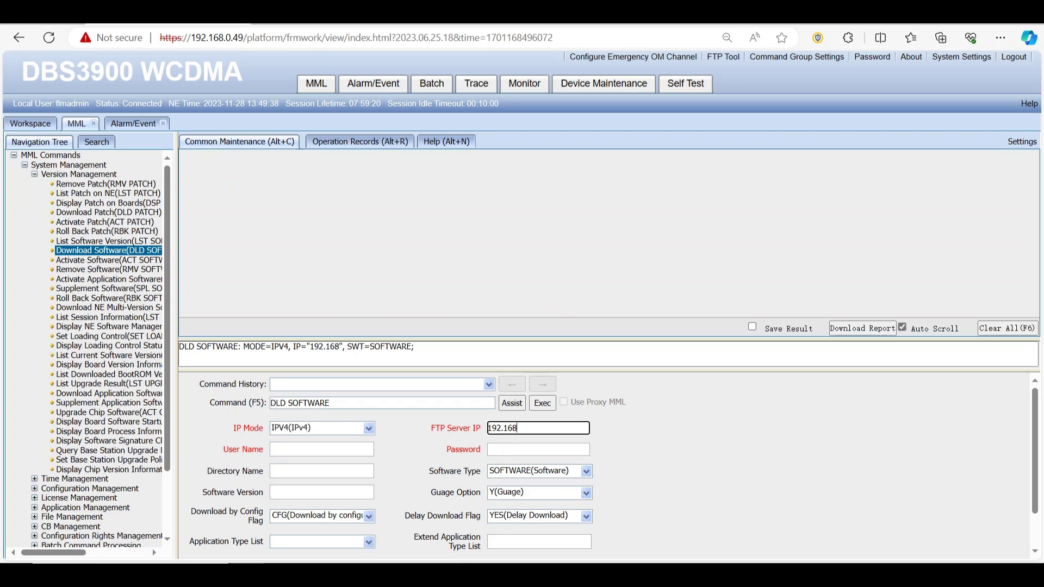
{"action": "type", "text": ".0.50"}
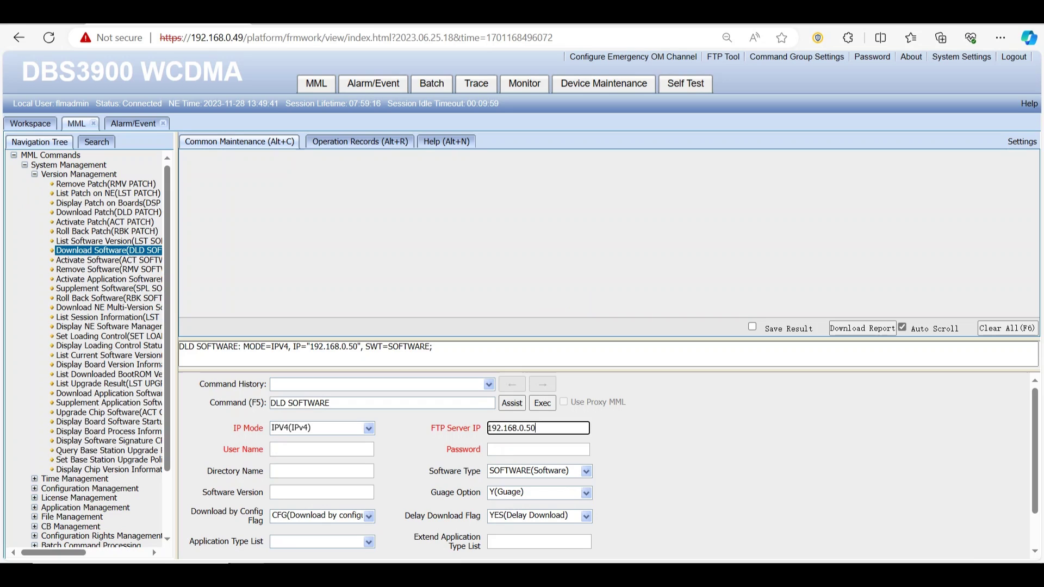
Enter admin as the FTP user name and fill in the FTP account password.
{"action": "left_click", "coordinate": [321, 449]}
{"action": "type", "text": "adm"}
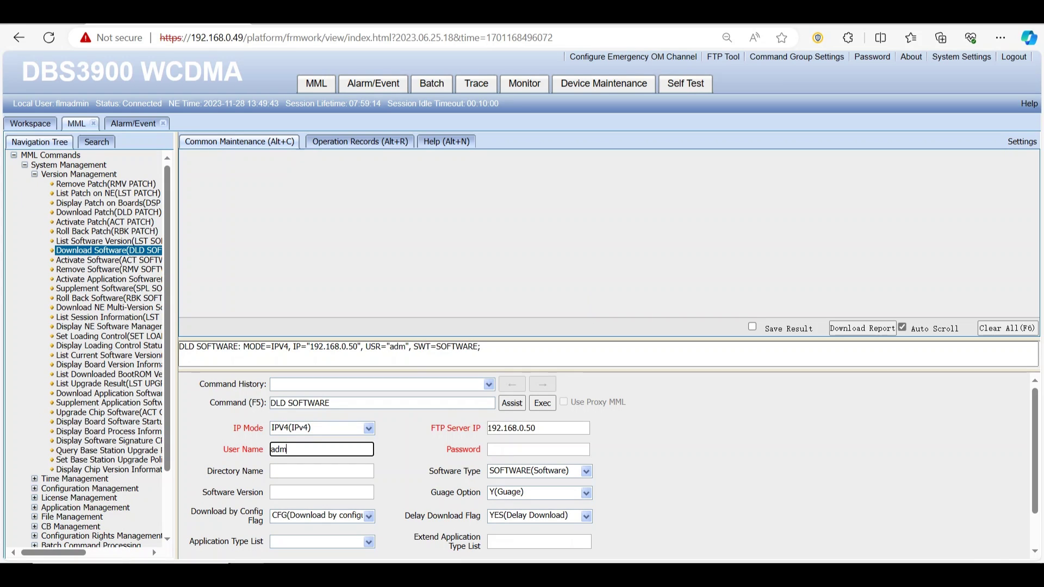
{"action": "type", "text": "in"}
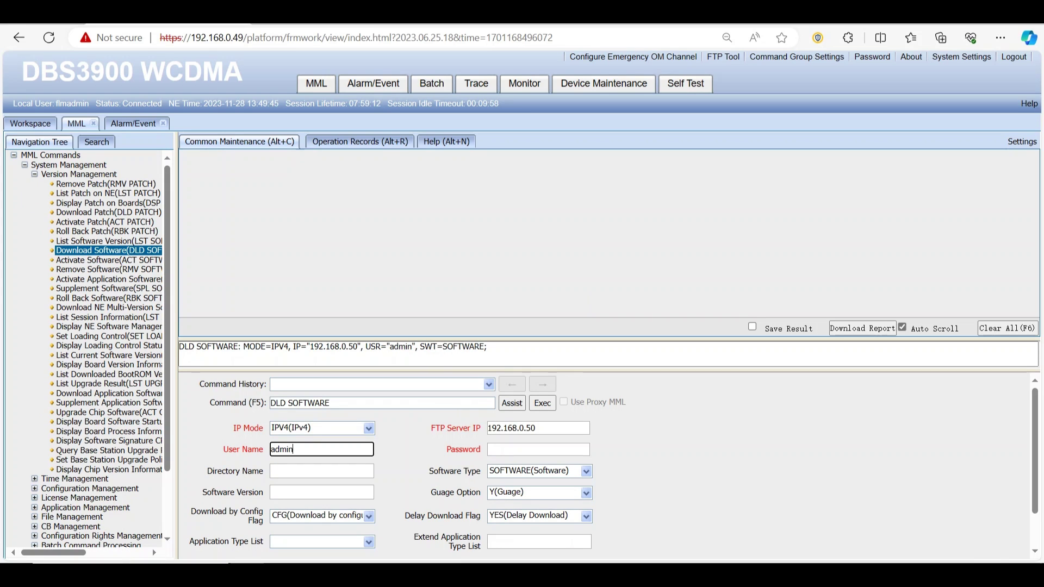
{"action": "left_click", "coordinate": [537, 449]}
{"action": "type", "text": "•••••"}
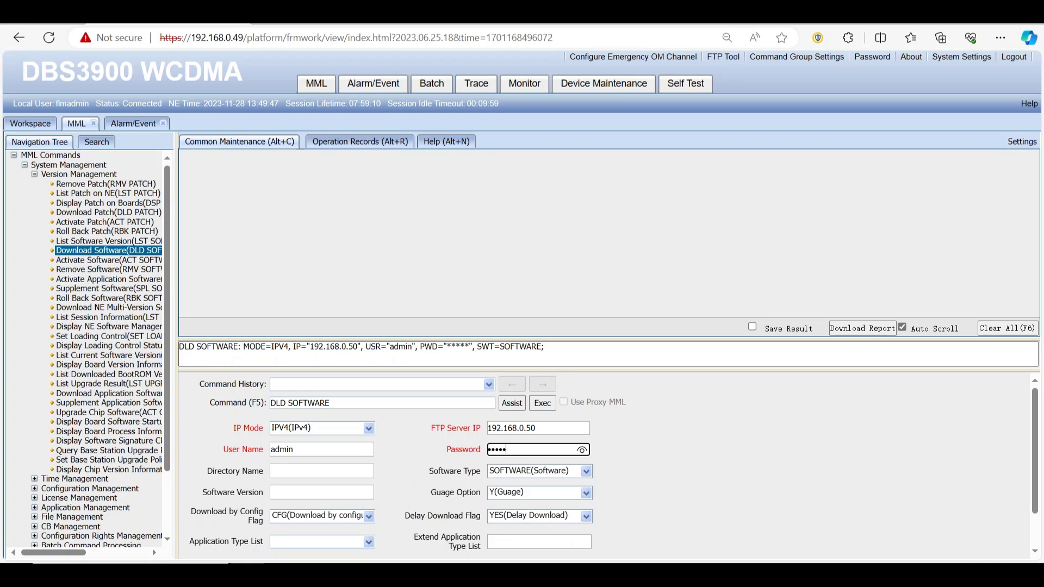
{"action": "type", "text": "**"}
{"action": "left_click", "coordinate": [321, 471]}
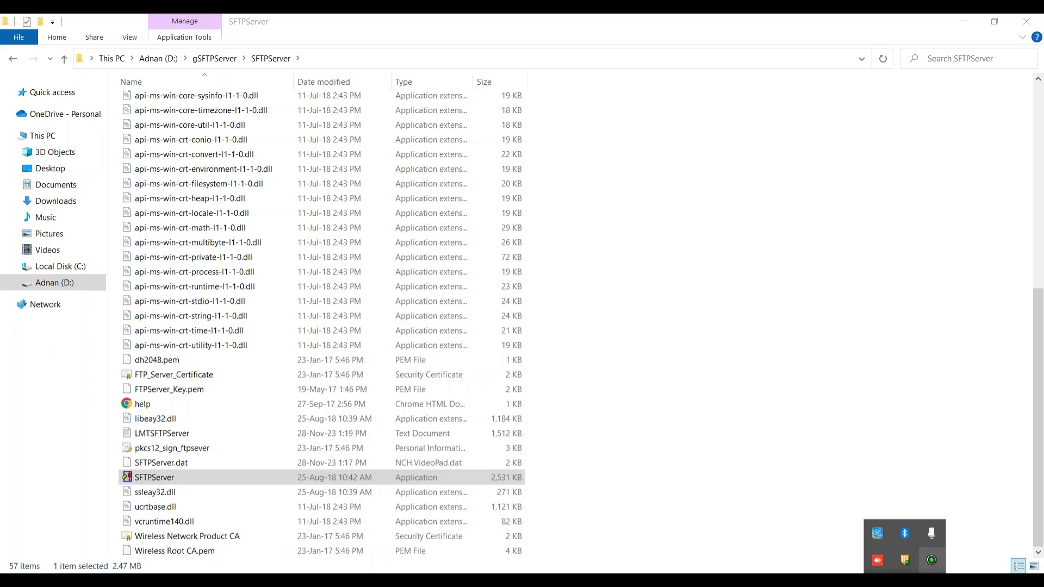
Switch to SFTPServer and set its working directory to the BTS3900_5900 V100R019C10SPC160_ALL(Software) folder under SOFTWARE on drive D.
{"action": "right_click", "coordinate": [902, 559]}
{"action": "left_click", "coordinate": [918, 523]}
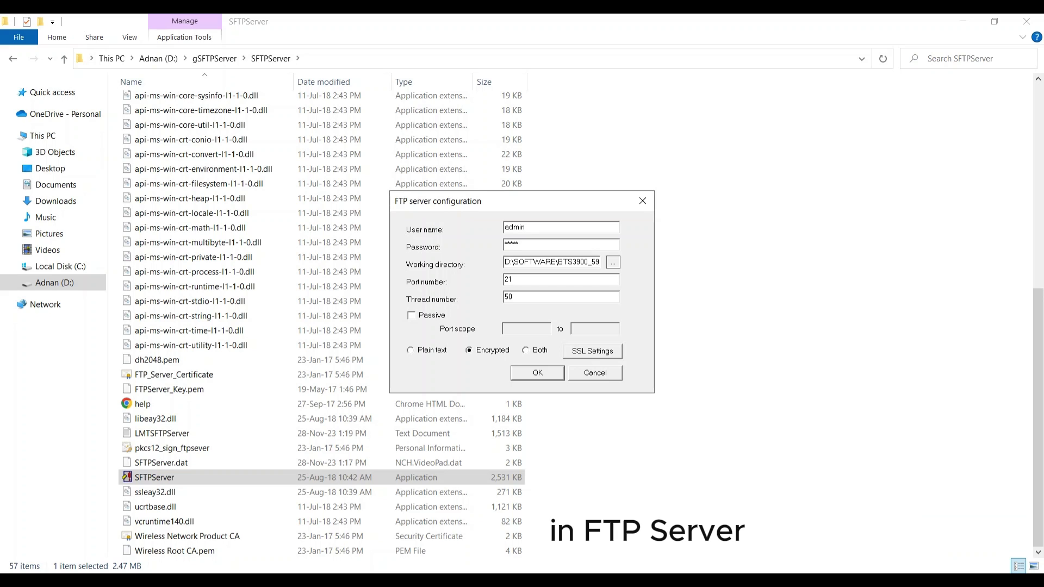
{"action": "left_click", "coordinate": [613, 262]}
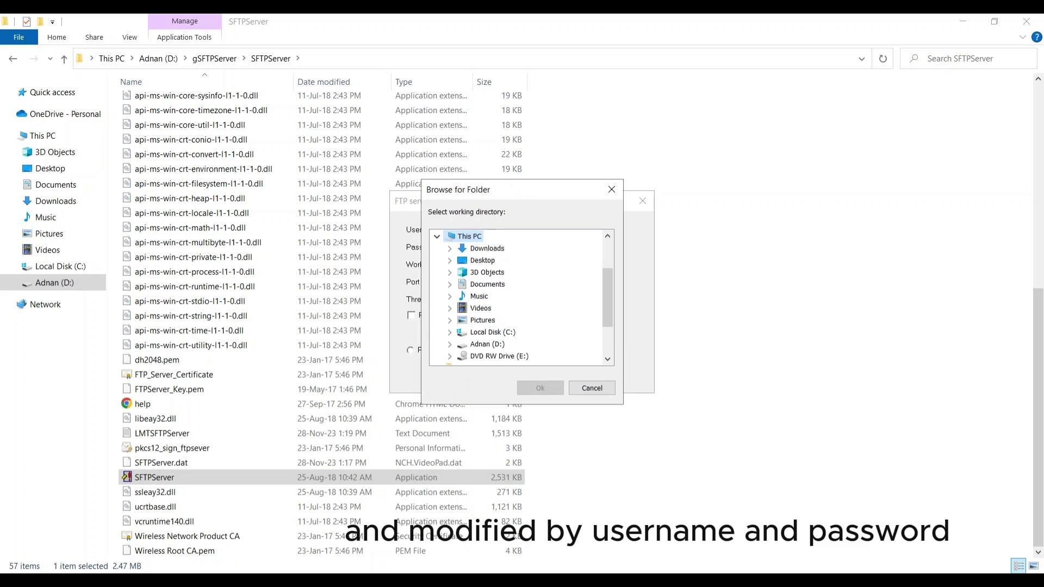
{"action": "left_click", "coordinate": [486, 345]}
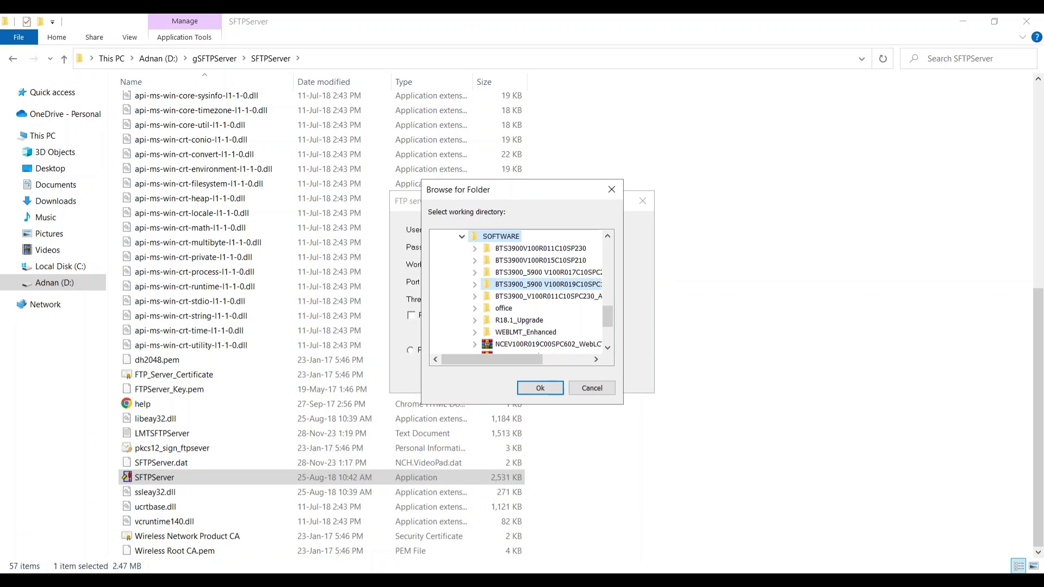
{"action": "left_click", "coordinate": [541, 285]}
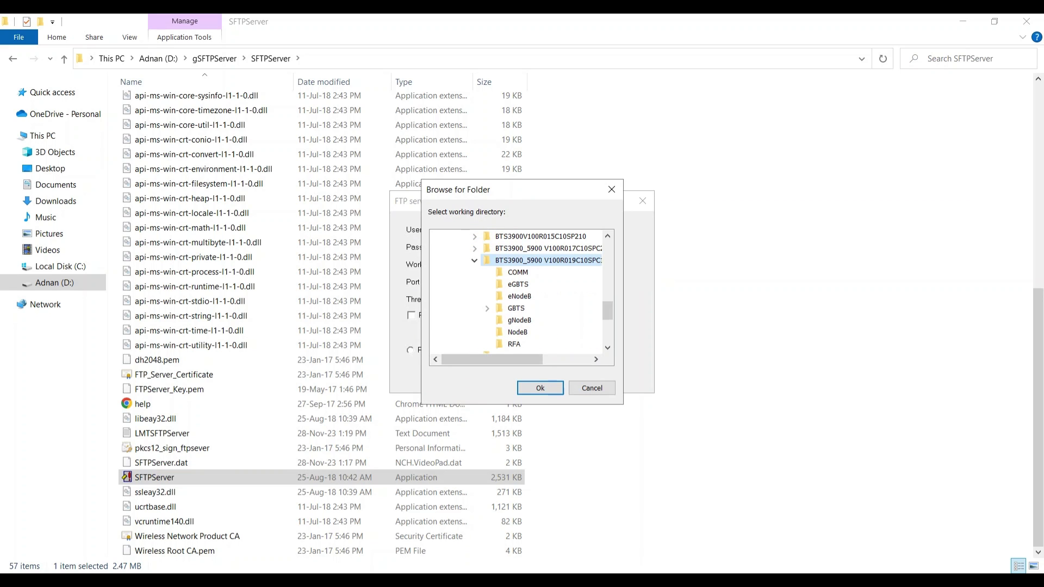
{"action": "left_click_drag", "start_coordinate": [607, 310], "coordinate": [607, 308]}
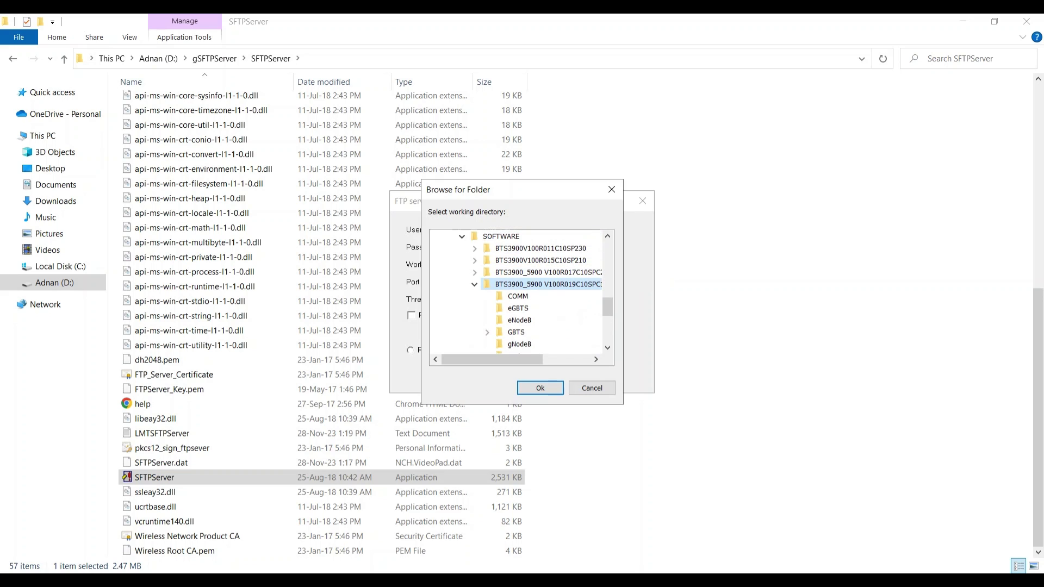
{"action": "left_click", "coordinate": [474, 284]}
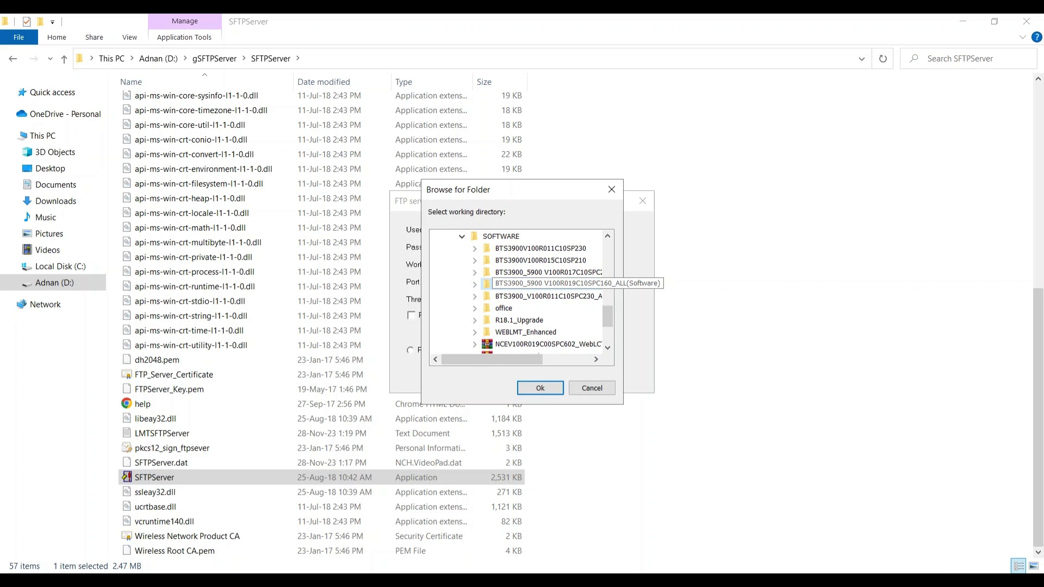
{"action": "key", "text": "Return"}
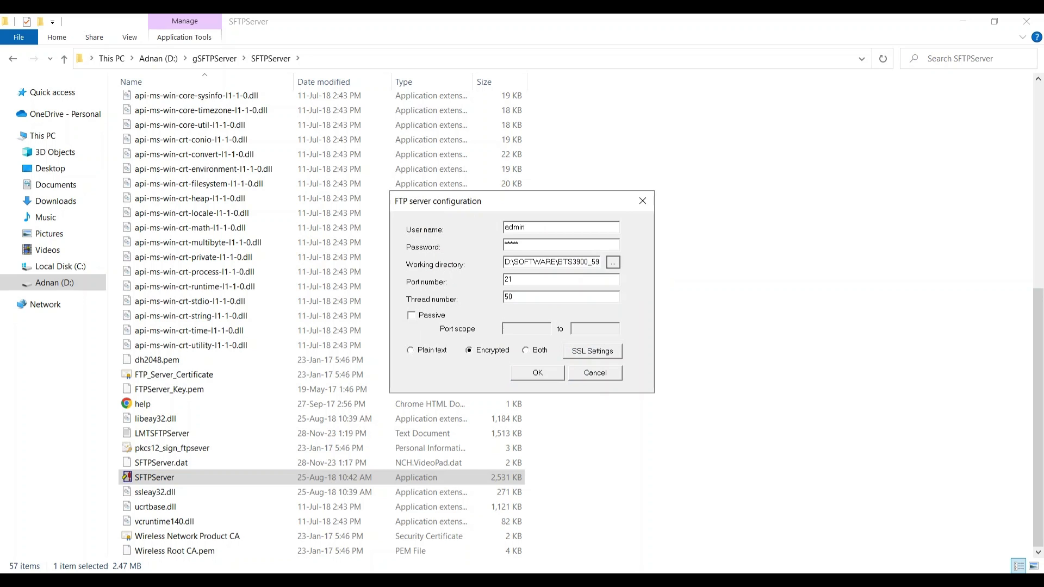
{"action": "left_click", "coordinate": [537, 372]}
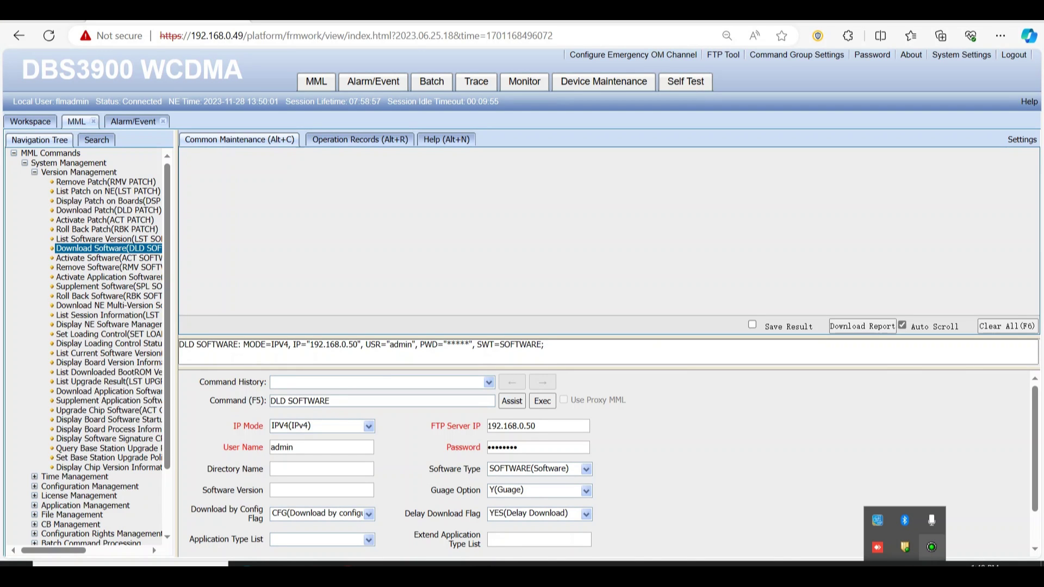
Copy the FTP server's working directory path, D:\SOFTWARE\BTS3900_5900 V100R019C10SPC160_ALL(Software), into the directory name of the DLD SOFTWARE command.
{"action": "right_click", "coordinate": [931, 546]}
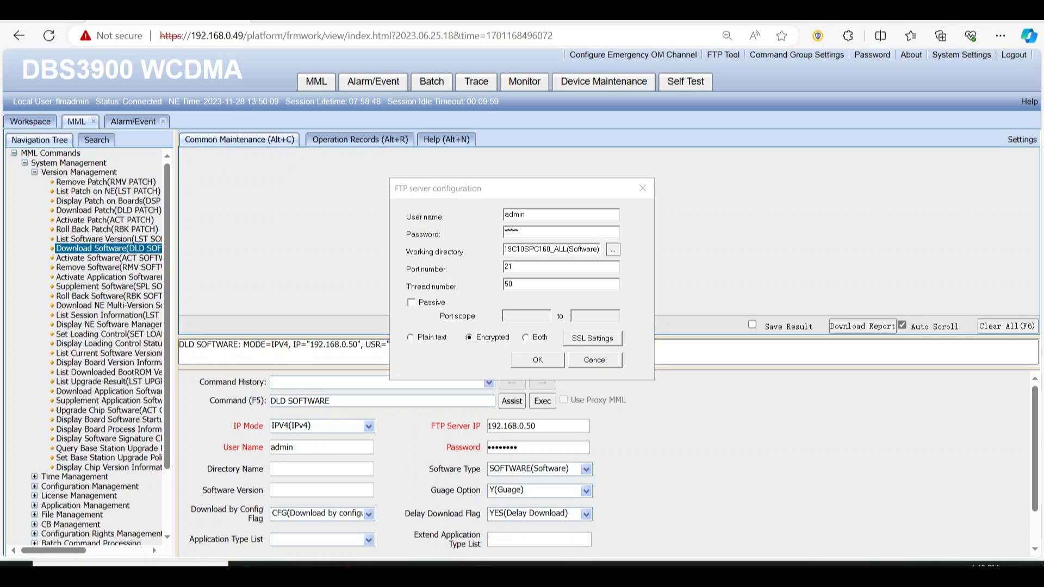
{"action": "left_click", "coordinate": [598, 249]}
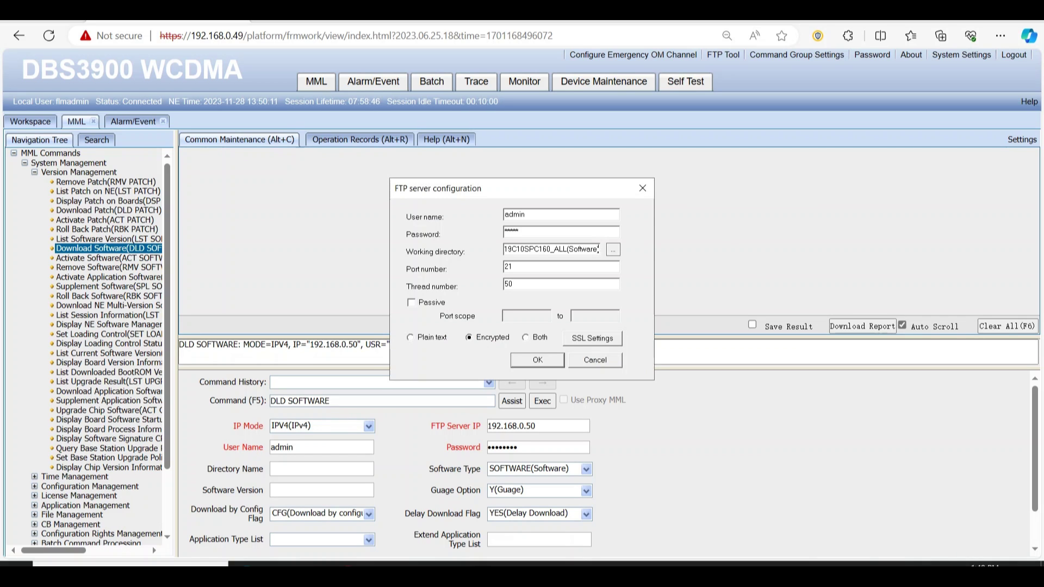
{"action": "left_click_drag", "start_coordinate": [598, 249], "coordinate": [527, 249]}
{"action": "key", "text": "shift+Left"}
{"action": "key", "text": "shift+Left"}
{"action": "key", "text": "shift+Left"}
{"action": "key", "text": "shift+Left"}
{"action": "key", "text": "shift+Left"}
{"action": "key", "text": "shift+Left"}
{"action": "key", "text": "shift+Left"}
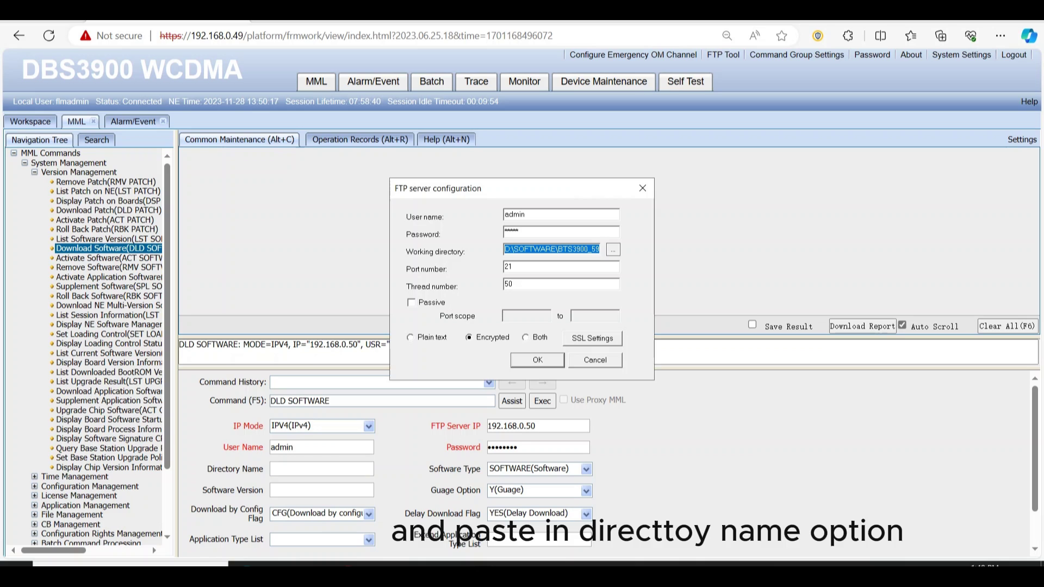
{"action": "key", "text": "Escape"}
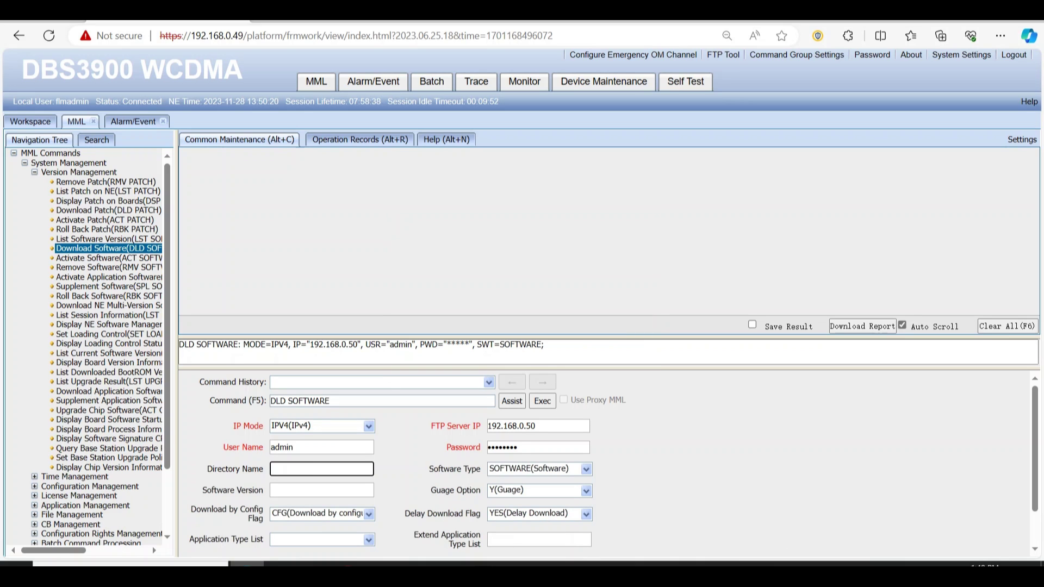
{"action": "left_click", "coordinate": [322, 469]}
{"action": "type", "text": "D:\\SOFTWARE\\BTS3900_5900 V100R019C10SPC160_ALL(Software)"}
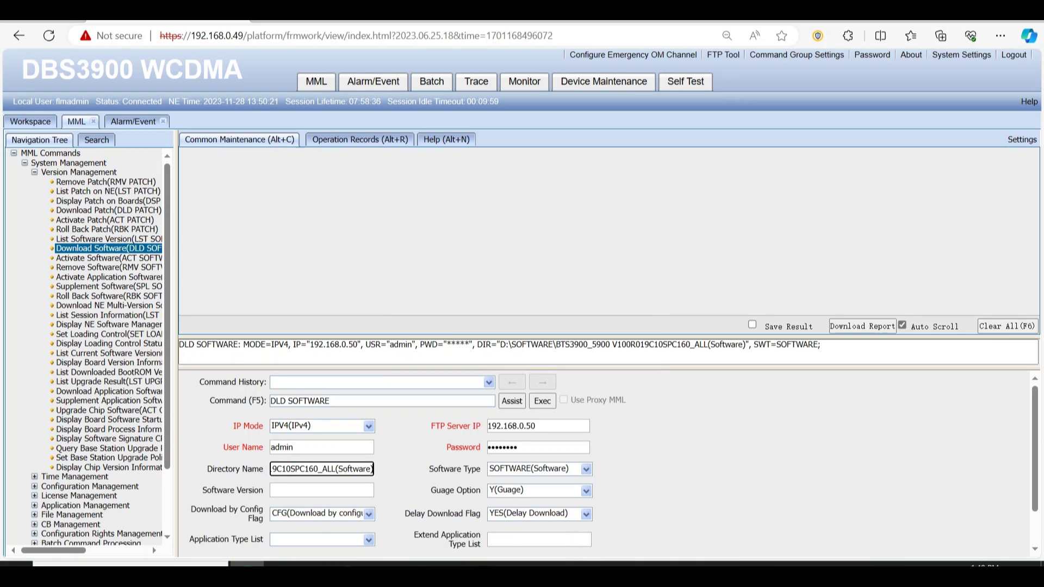
Set the software version to BTS3900_5900 V100R019C10SPC160, copied from the directory name.
{"action": "left_click", "coordinate": [321, 490]}
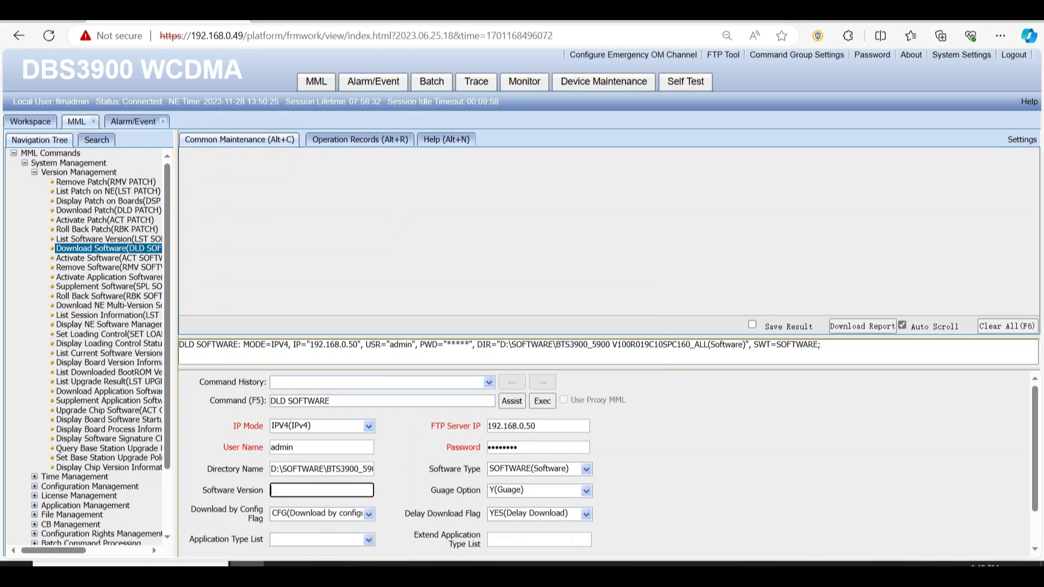
{"action": "left_click", "coordinate": [326, 469]}
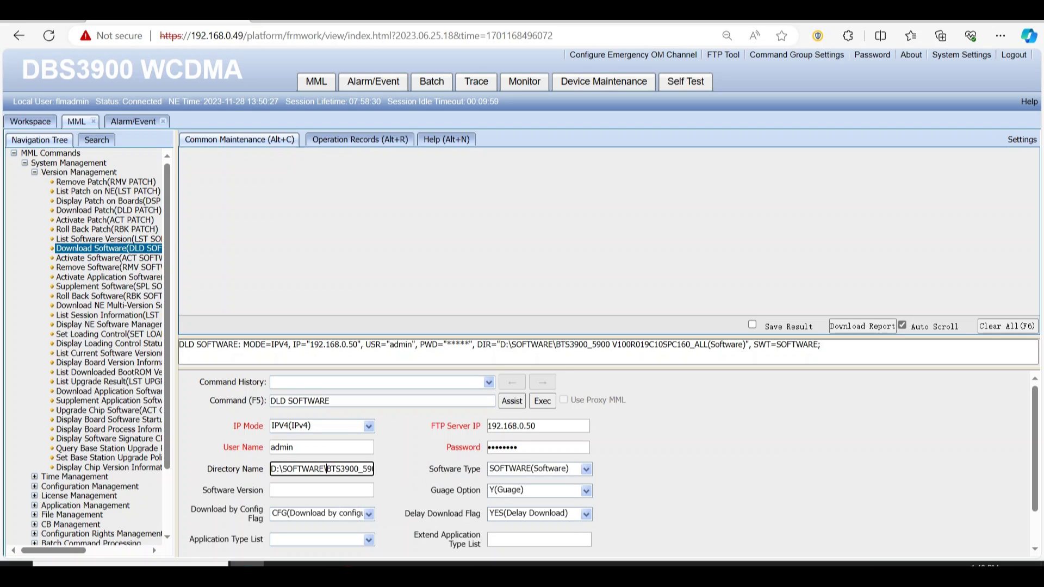
{"action": "mouse_move", "coordinate": [324, 469]}
{"action": "left_mouse_down"}
{"action": "mouse_move", "coordinate": [375, 468]}
{"action": "mouse_move", "coordinate": [317, 468]}
{"action": "left_mouse_up"}
{"action": "key", "text": "ctrl+c"}
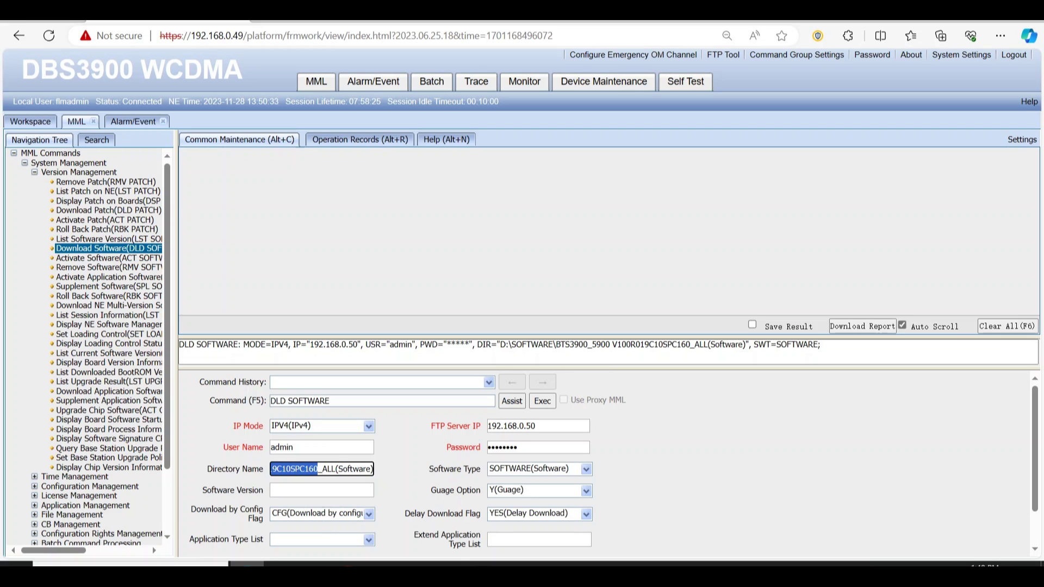
{"action": "left_click", "coordinate": [321, 490]}
{"action": "key", "text": "ctrl+v"}
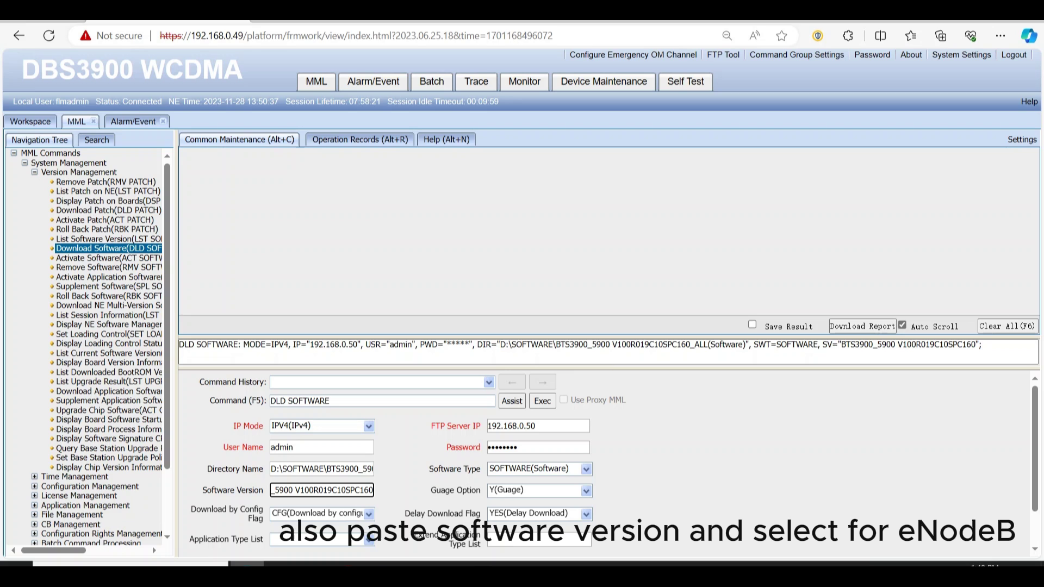
Set the delay download flag to NO(Not Delay Download) and select eNodeB as the application type.
{"action": "scroll", "coordinate": [598, 462], "scroll_direction": "down", "scroll_amount": 2}
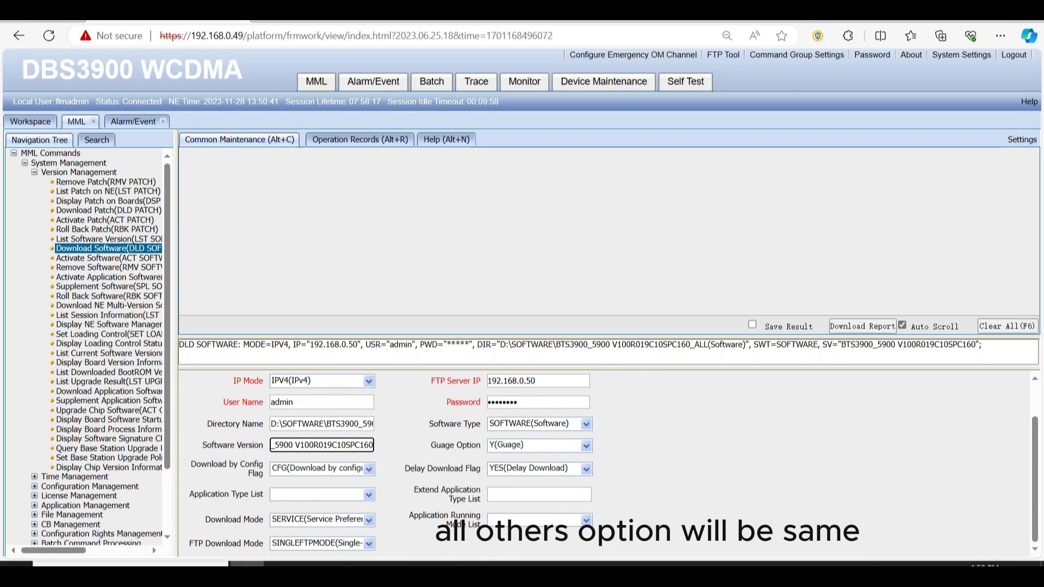
{"action": "left_click", "coordinate": [585, 469]}
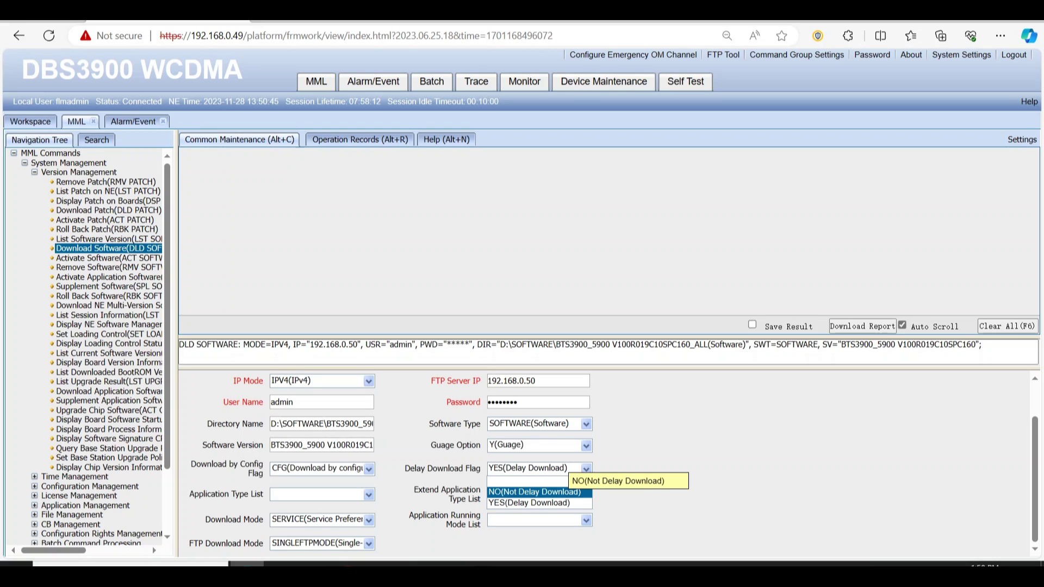
{"action": "left_click", "coordinate": [536, 491]}
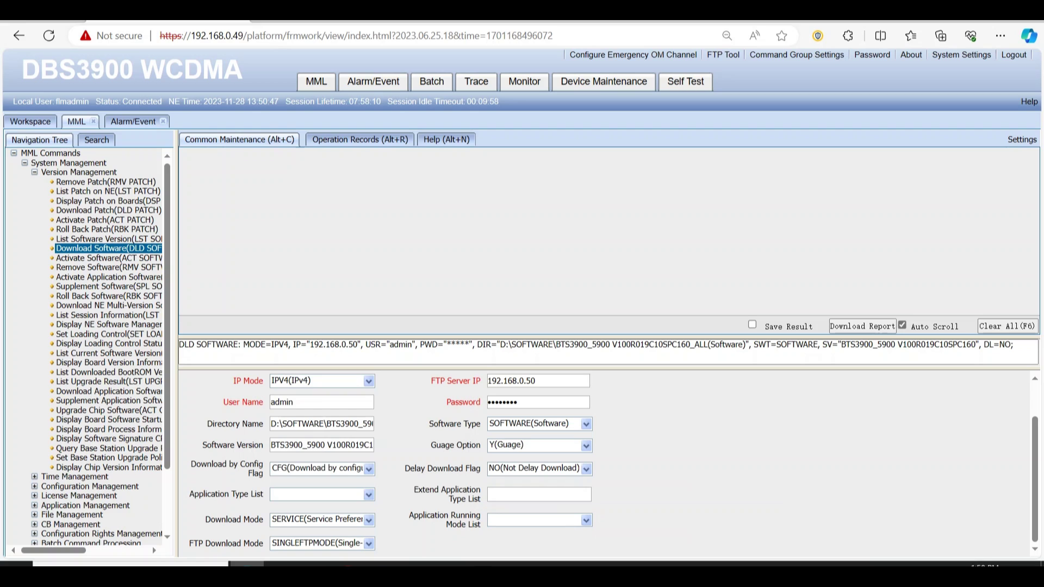
{"action": "left_click", "coordinate": [369, 494]}
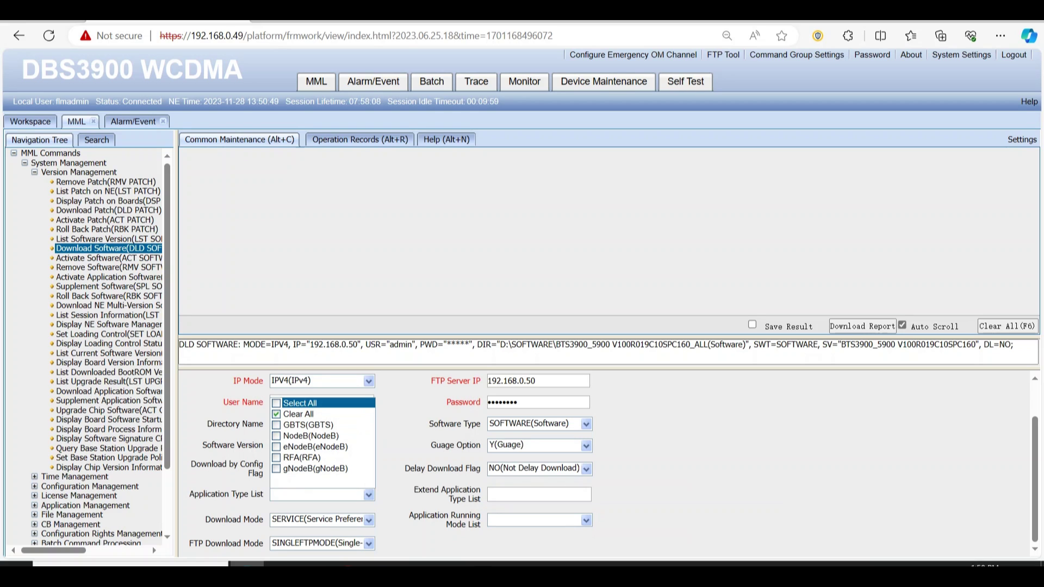
{"action": "left_click", "coordinate": [276, 446]}
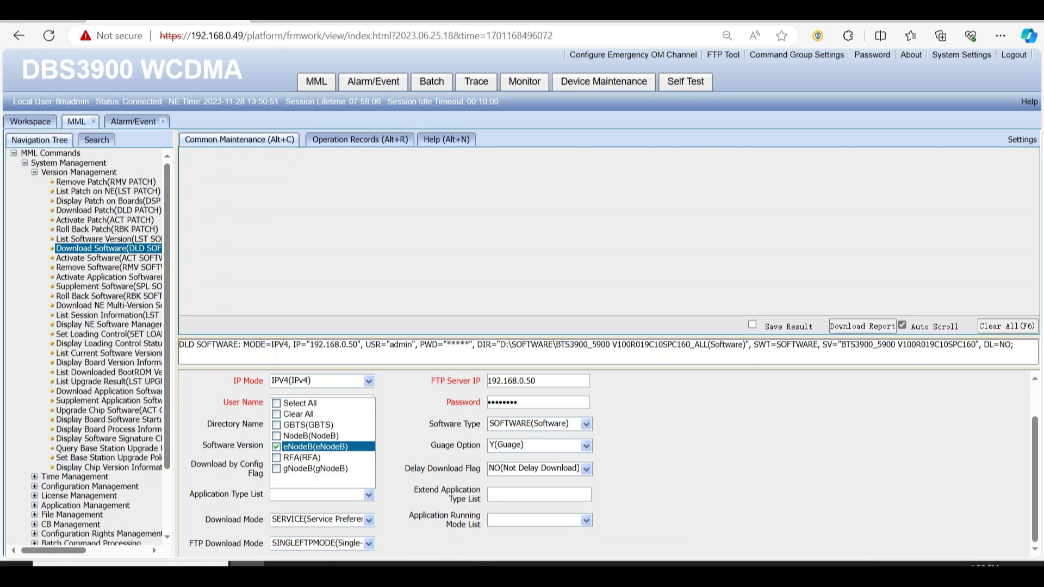
Execute the DLD SOFTWARE command for the eNodeB application type and check the download's progress and final status.
{"action": "left_click", "coordinate": [368, 495]}
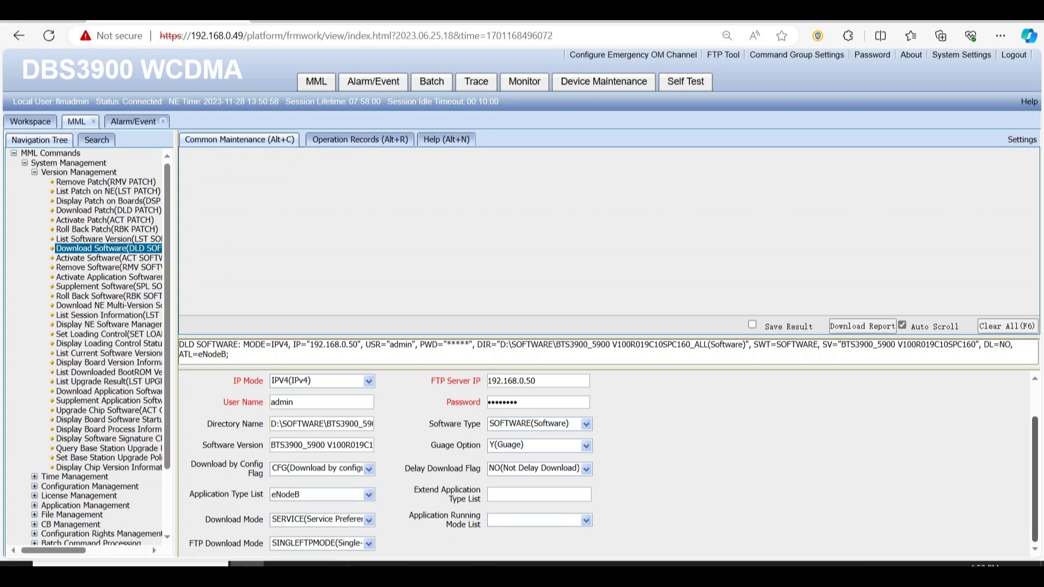
{"action": "scroll", "coordinate": [607, 463], "scroll_direction": "up", "scroll_amount": 1}
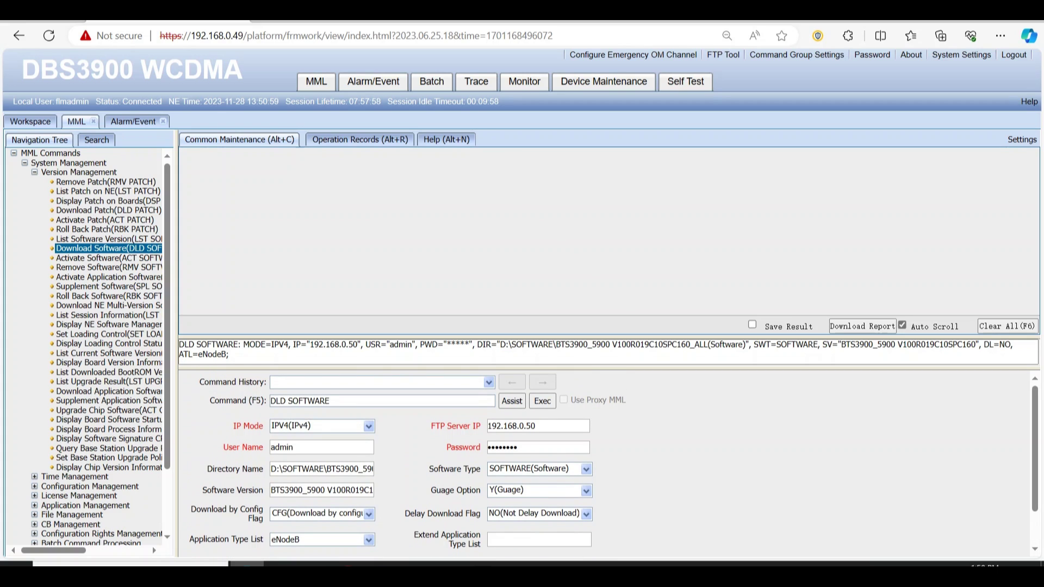
{"action": "left_click", "coordinate": [542, 400]}
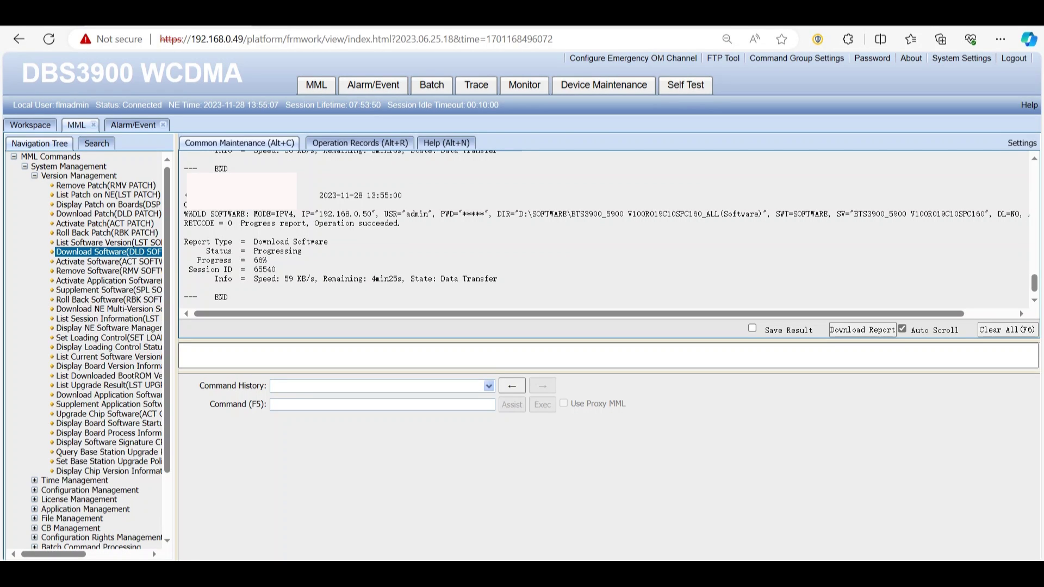
{"action": "left_click_drag", "start_coordinate": [197, 259], "coordinate": [267, 261]}
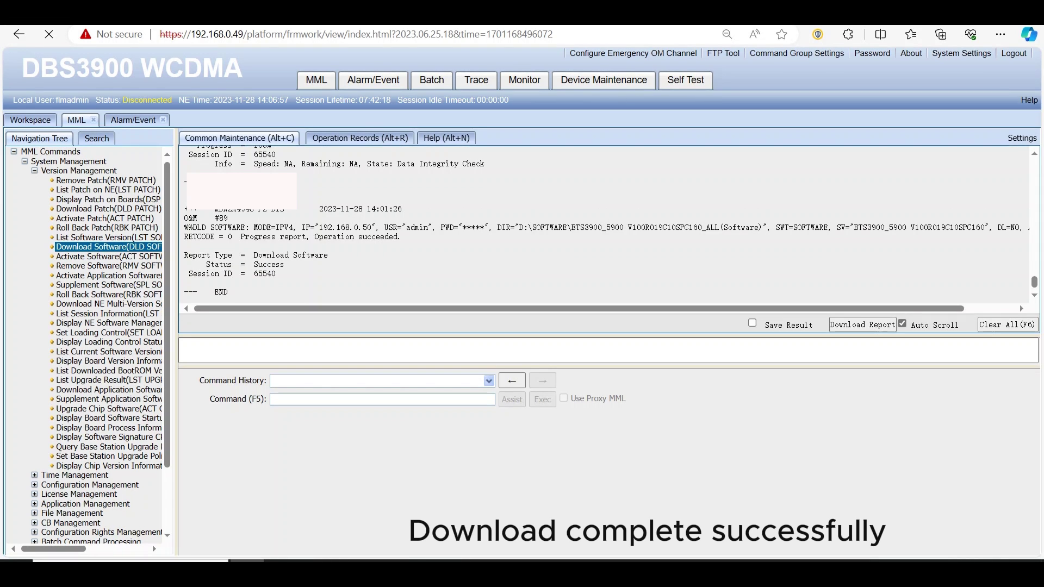
{"action": "left_click_drag", "start_coordinate": [198, 264], "coordinate": [284, 264]}
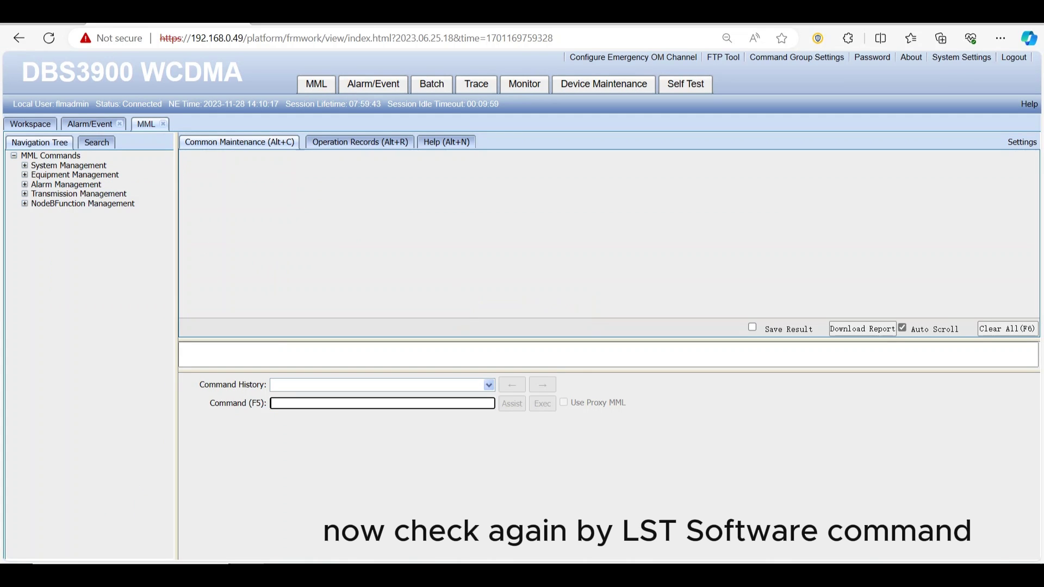
Run LST SOFTWARE and check the standby area's eNodeB entry for version BTS3900_5900 V100R019C10SPC160.
{"action": "type", "text": "LS"}
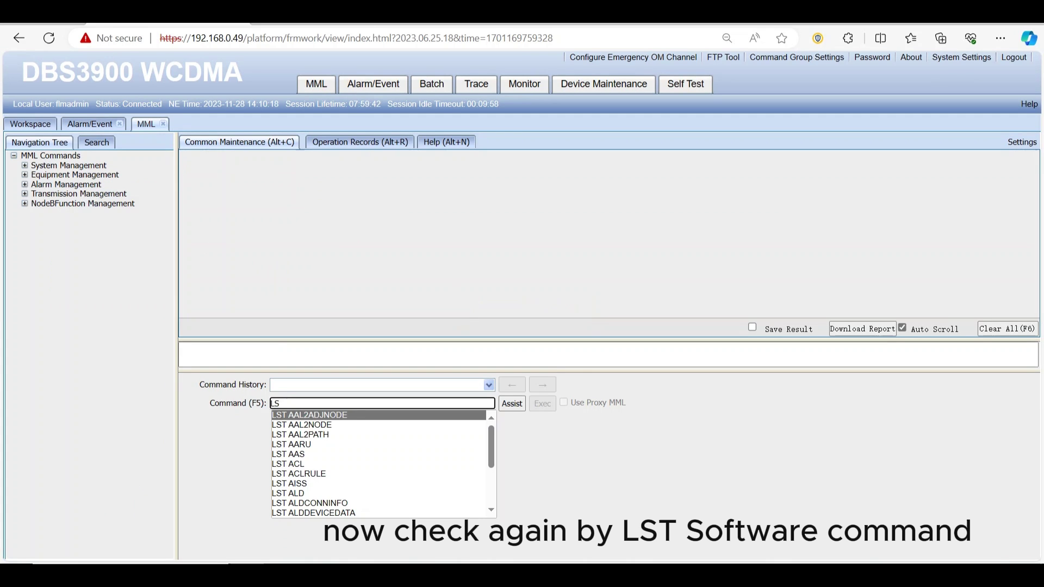
{"action": "type", "text": "T SOFTW"}
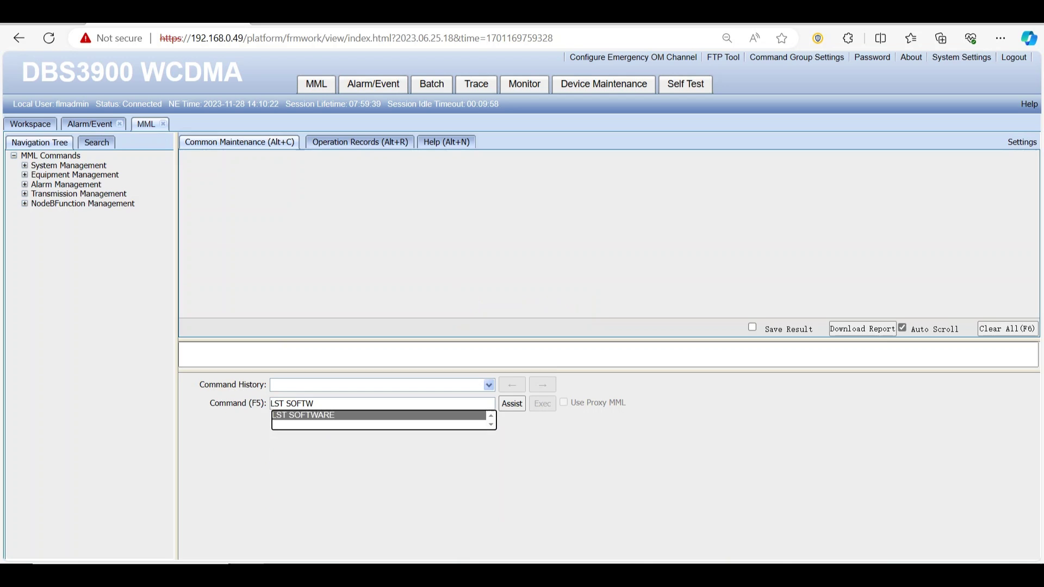
{"action": "key", "text": "Return"}
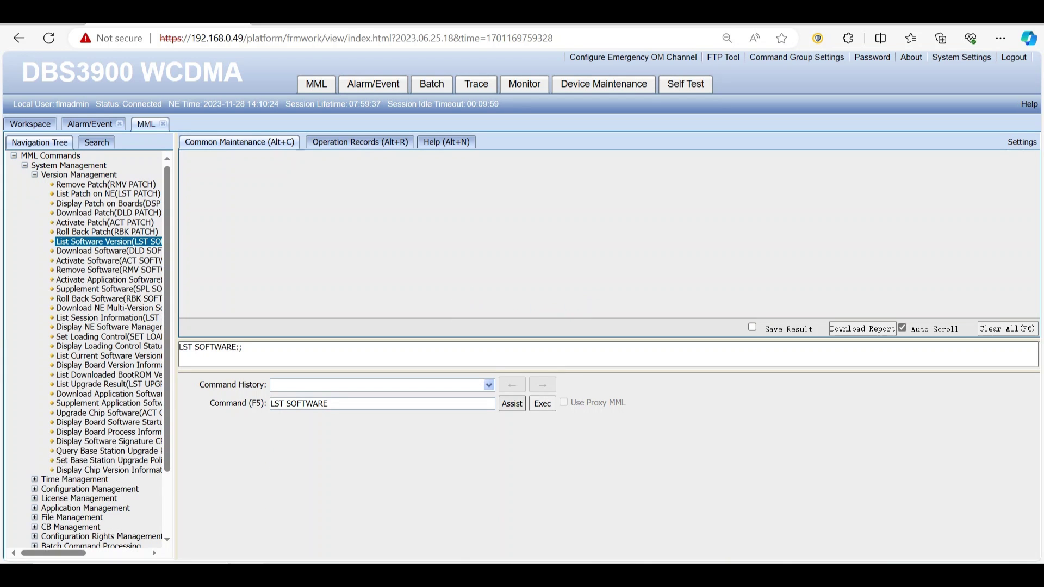
{"action": "left_click", "coordinate": [542, 403]}
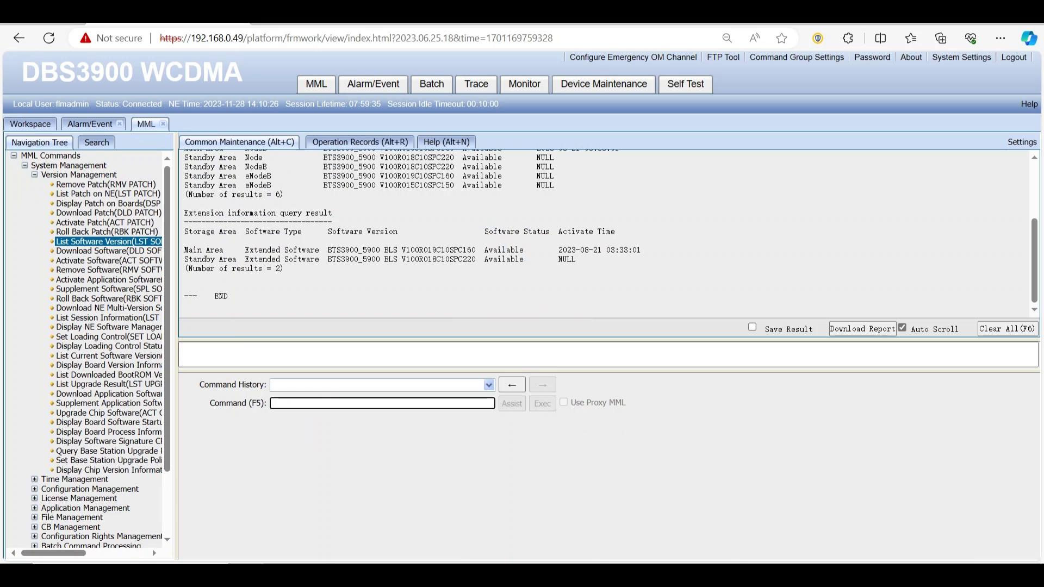
{"action": "scroll", "coordinate": [609, 234], "scroll_direction": "up", "scroll_amount": 2}
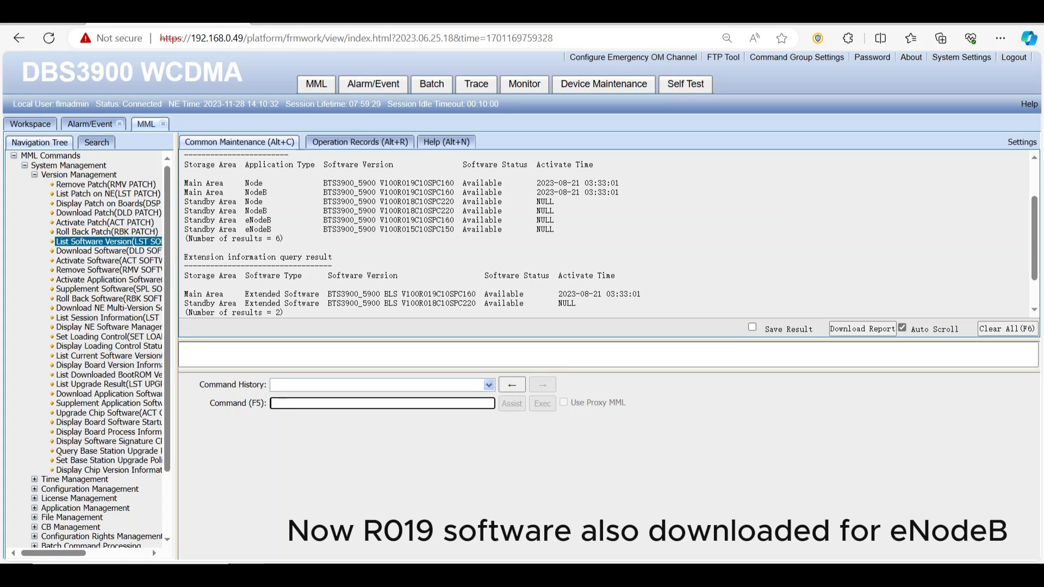
{"action": "left_click_drag", "start_coordinate": [184, 221], "coordinate": [562, 219]}
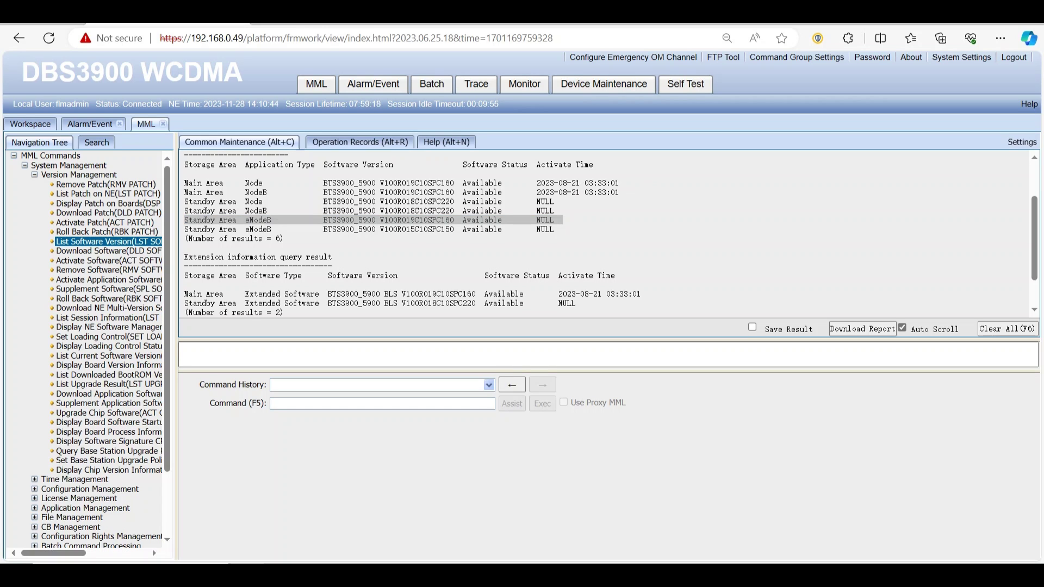
Prepare an ACT SOFTWARE command with software version BTS3900_5900 V100R019C10SPC160, copied from the standby eNodeB entry in the list.
{"action": "key", "text": "F5"}
{"action": "type", "text": "ACT"}
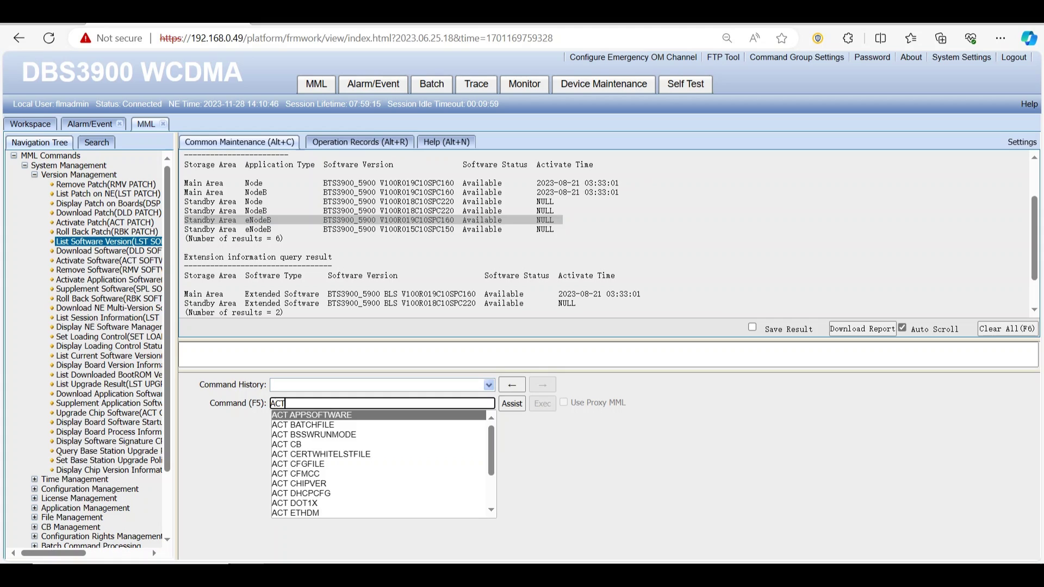
{"action": "type", "text": " SOFT"}
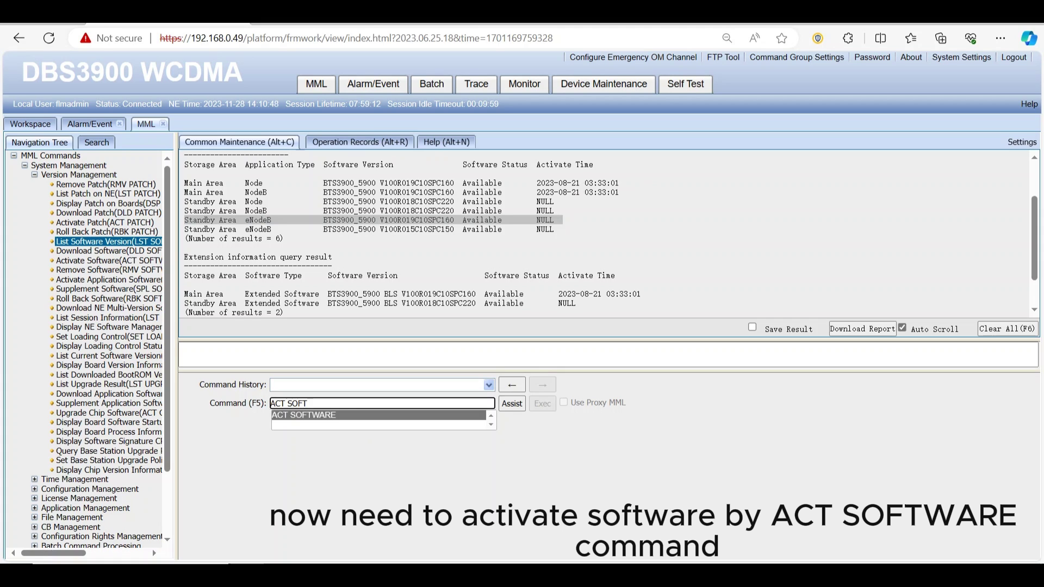
{"action": "key", "text": "Return"}
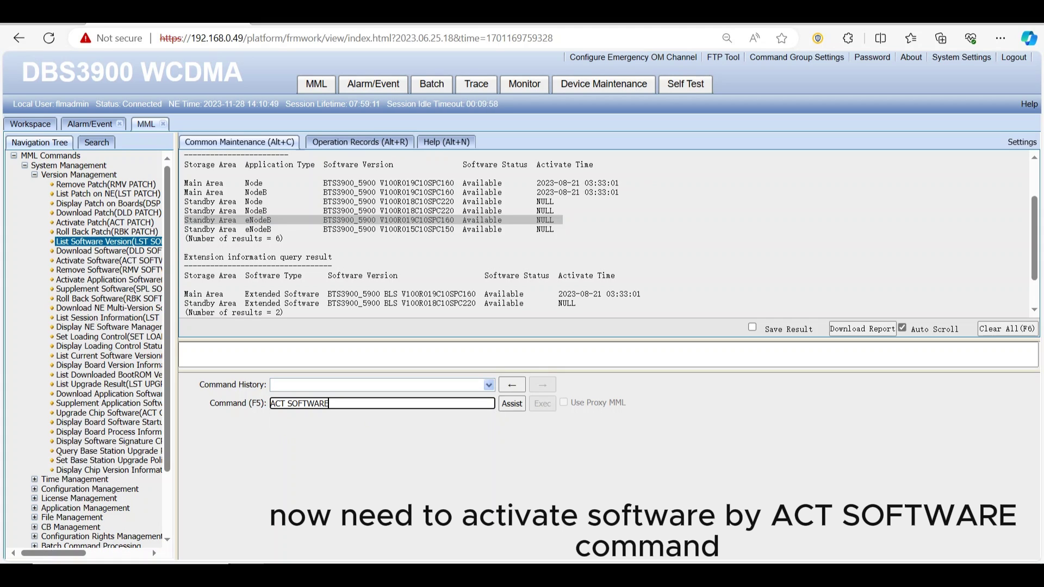
{"action": "left_click", "coordinate": [511, 403]}
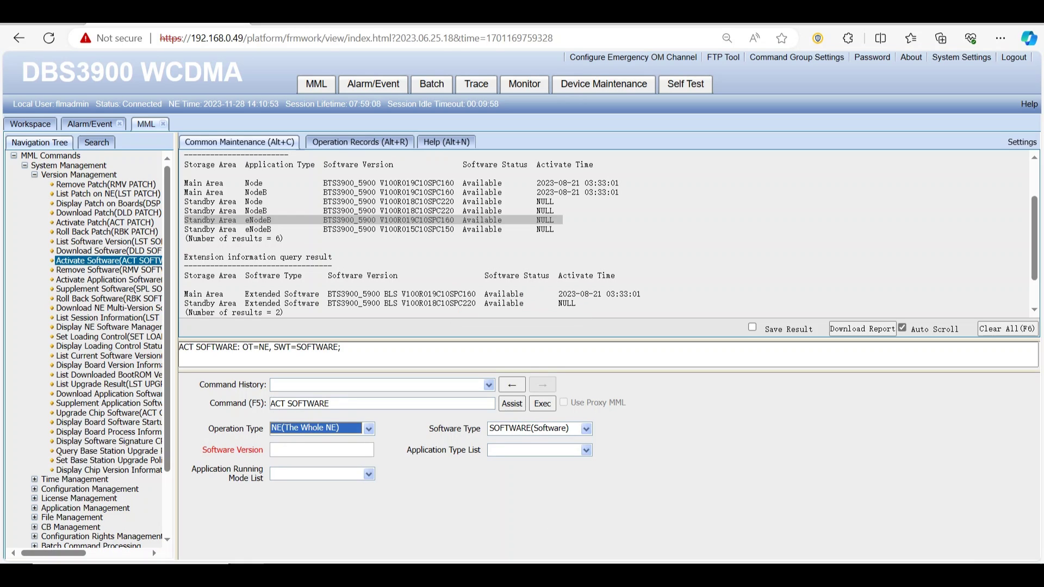
{"action": "left_click", "coordinate": [321, 449]}
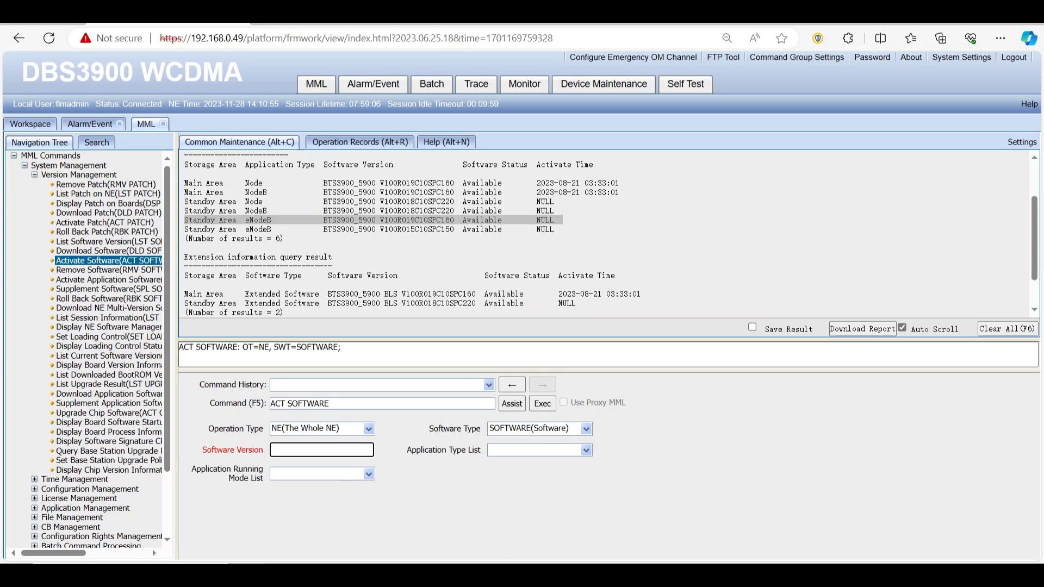
{"action": "left_click", "coordinate": [323, 220]}
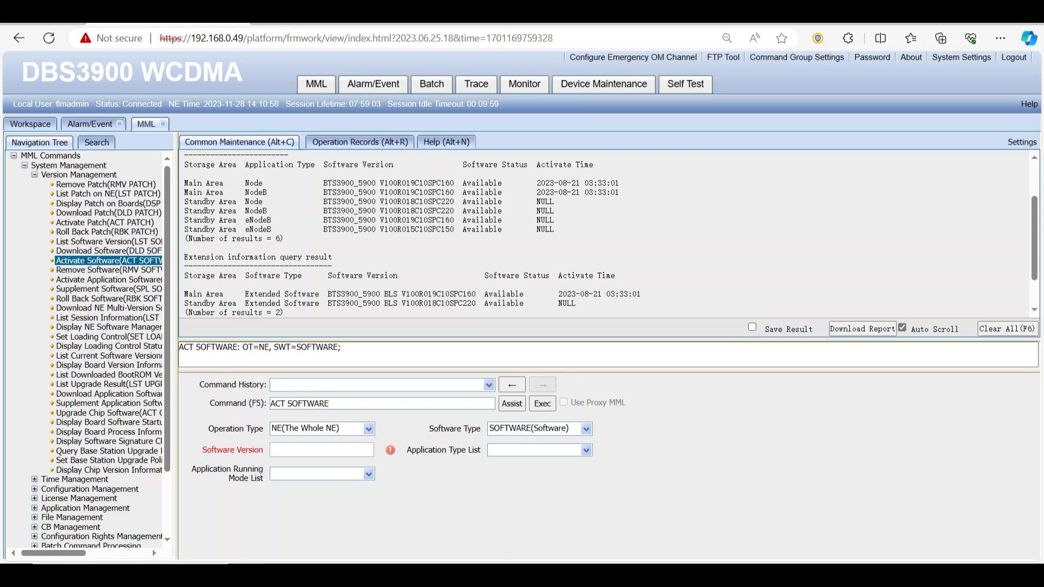
{"action": "left_click_drag", "start_coordinate": [454, 220], "coordinate": [323, 220]}
{"action": "key", "text": "ctrl+c"}
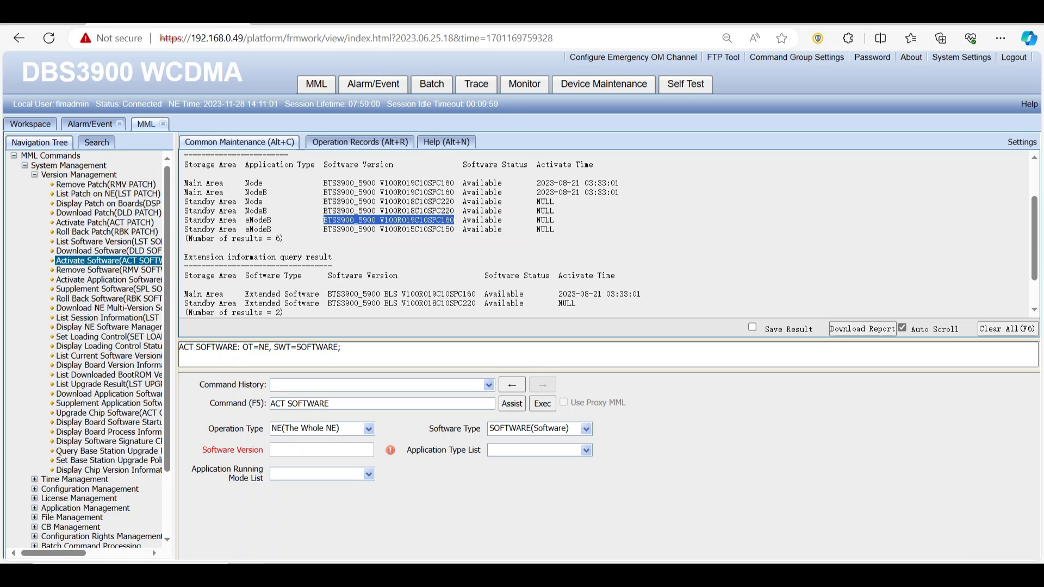
{"action": "left_click", "coordinate": [321, 449]}
{"action": "key", "text": "ctrl+v"}
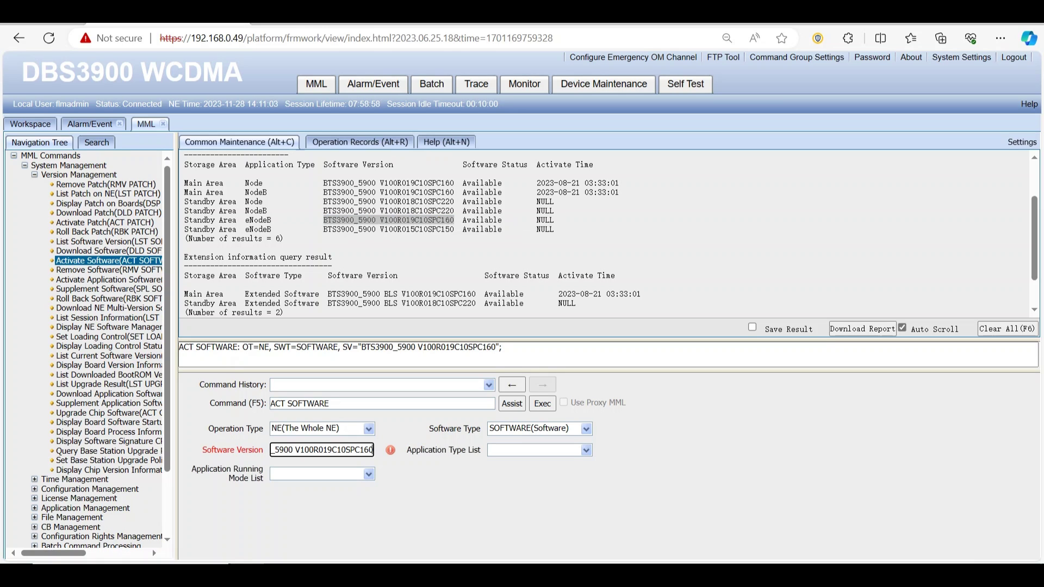
Execute the software activation with eNodeB as the application type and check the status in its report.
{"action": "left_click", "coordinate": [585, 450]}
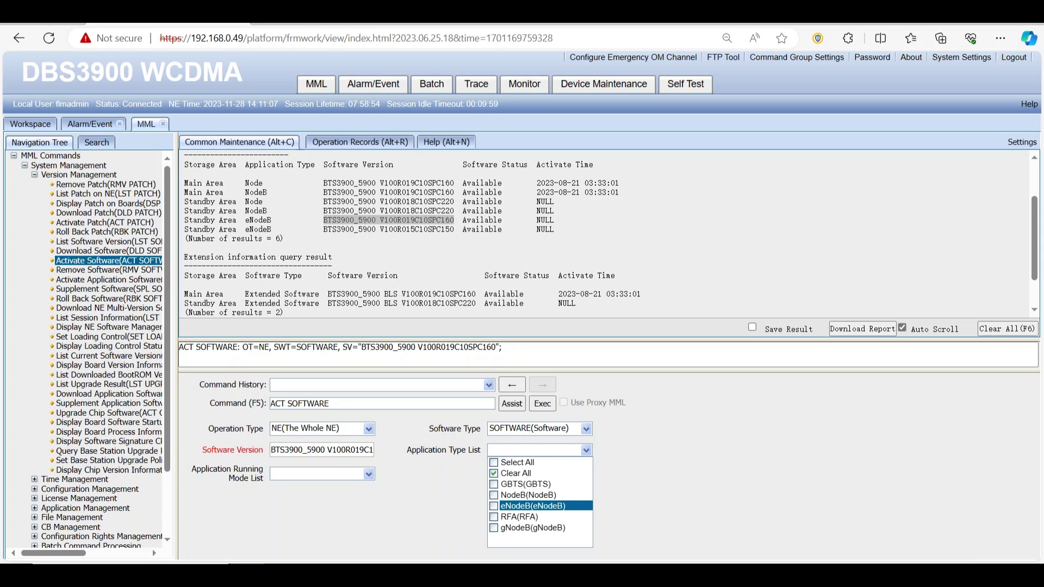
{"action": "left_click", "coordinate": [493, 506]}
{"action": "left_click", "coordinate": [585, 450]}
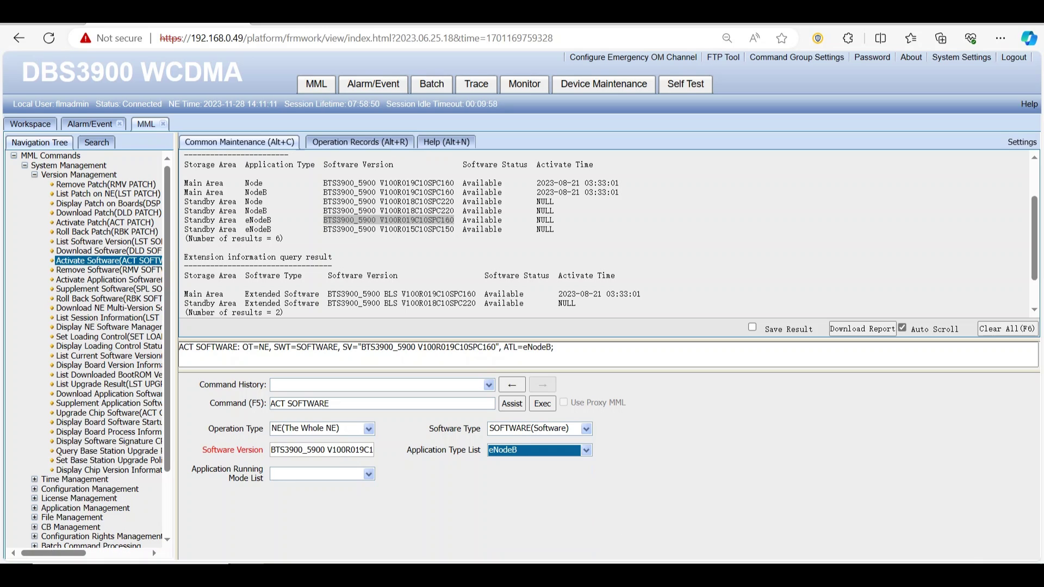
{"action": "left_click", "coordinate": [368, 473]}
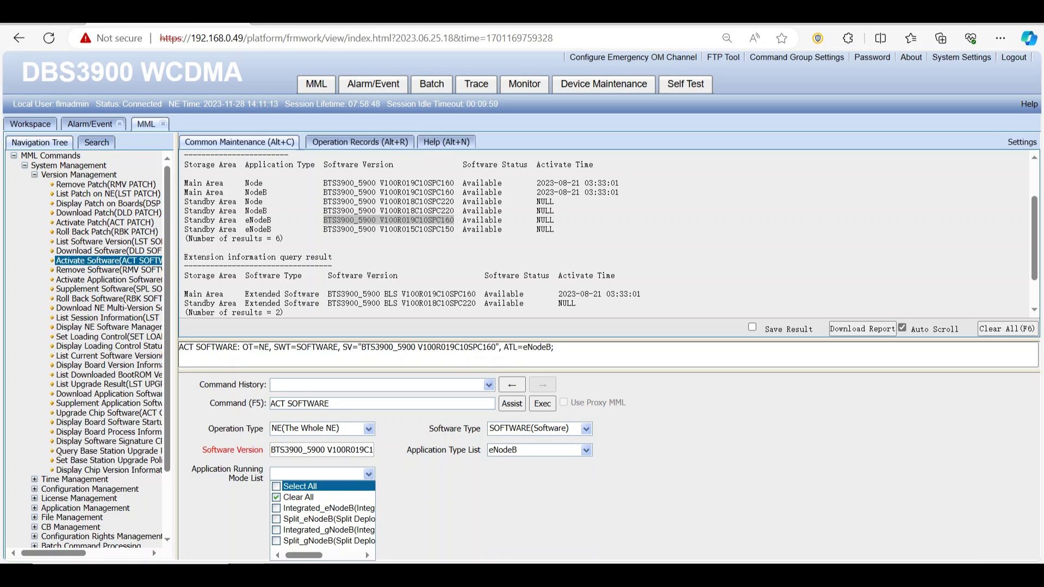
{"action": "left_click", "coordinate": [368, 473]}
{"action": "left_click", "coordinate": [542, 403]}
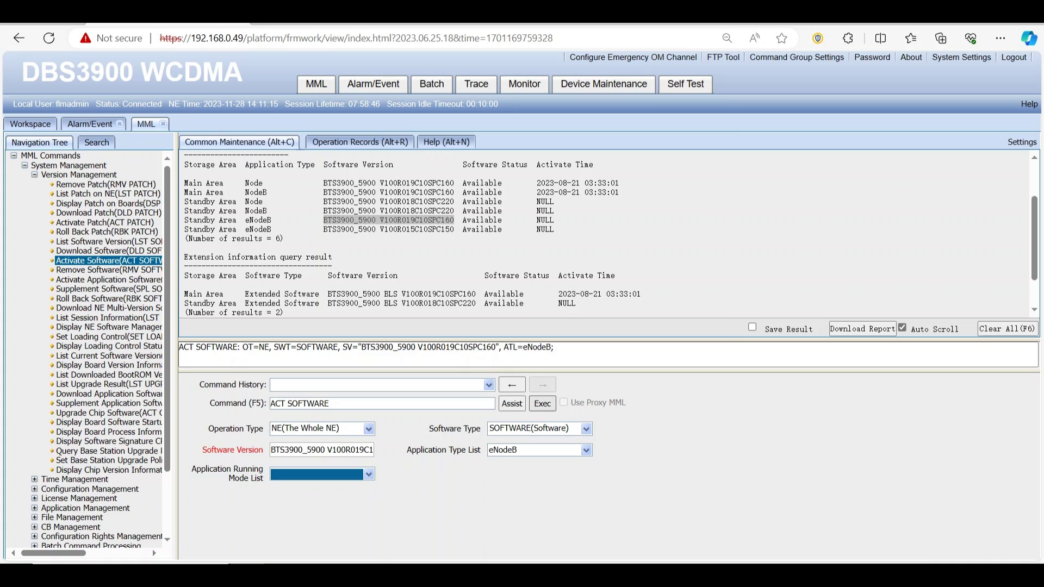
{"action": "left_click", "coordinate": [606, 489]}
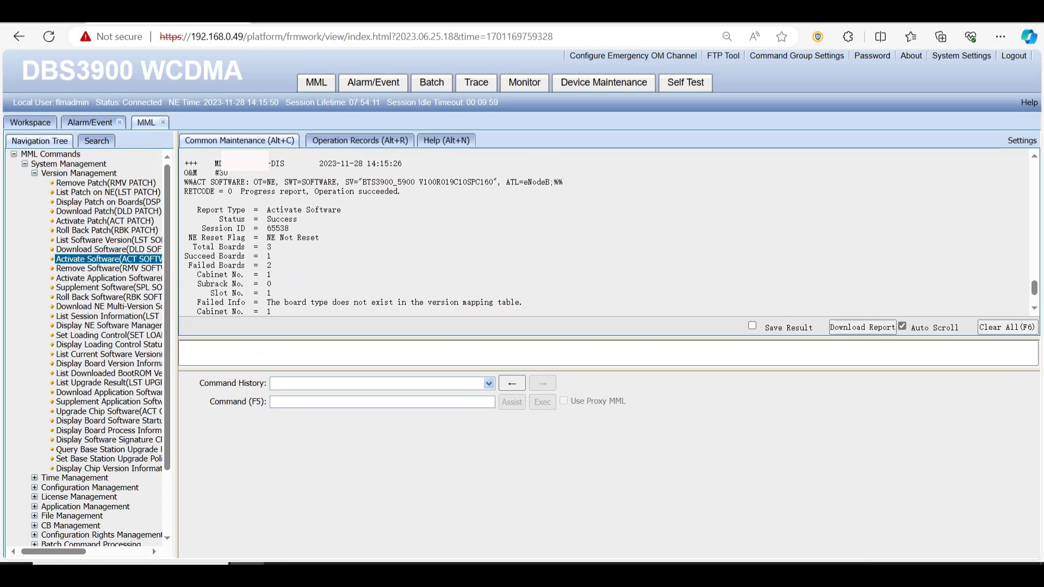
{"action": "mouse_move", "coordinate": [219, 219]}
{"action": "left_mouse_down"}
{"action": "mouse_move", "coordinate": [267, 228]}
{"action": "mouse_move", "coordinate": [286, 228]}
{"action": "mouse_move", "coordinate": [284, 219]}
{"action": "mouse_move", "coordinate": [318, 237]}
{"action": "mouse_move", "coordinate": [298, 219]}
{"action": "mouse_move", "coordinate": [219, 219]}
{"action": "left_mouse_up"}
{"action": "left_click", "coordinate": [285, 219]}
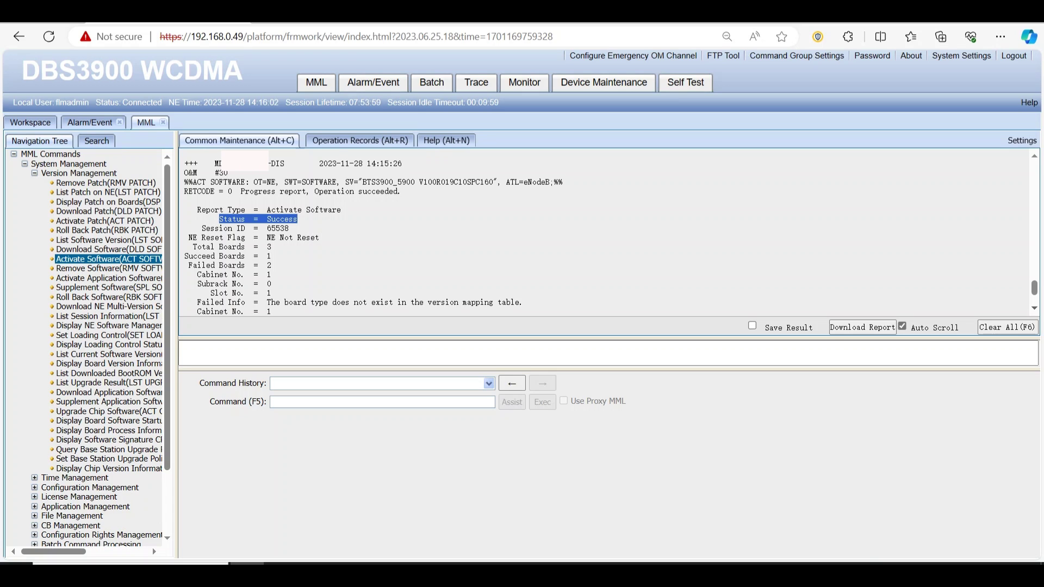
List the software versions again with LST SOFTWARE and check the eNodeB version in the main area.
{"action": "type", "text": "LST S"}
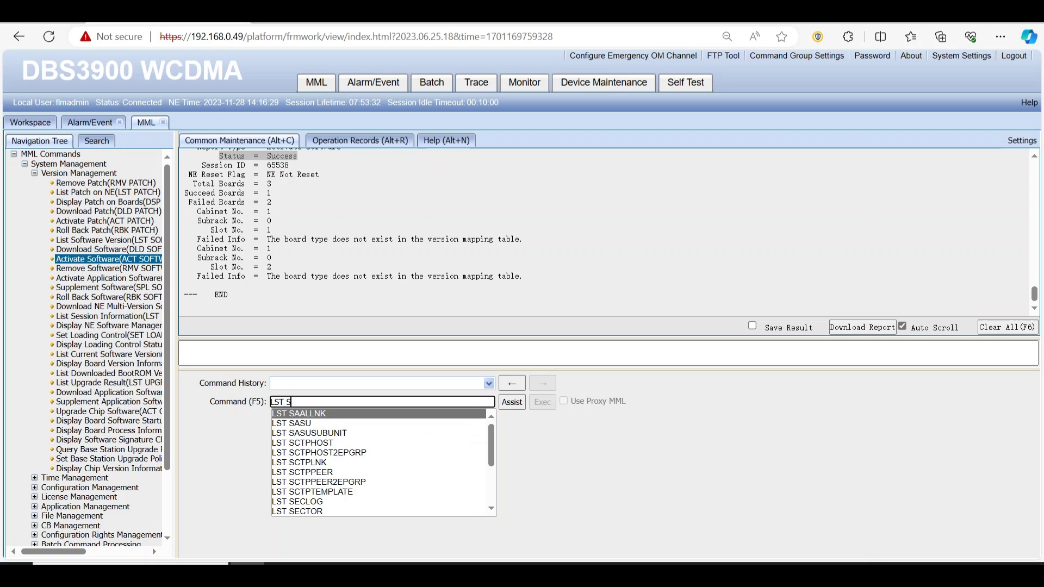
{"action": "type", "text": "OF"}
{"action": "key", "text": "Down"}
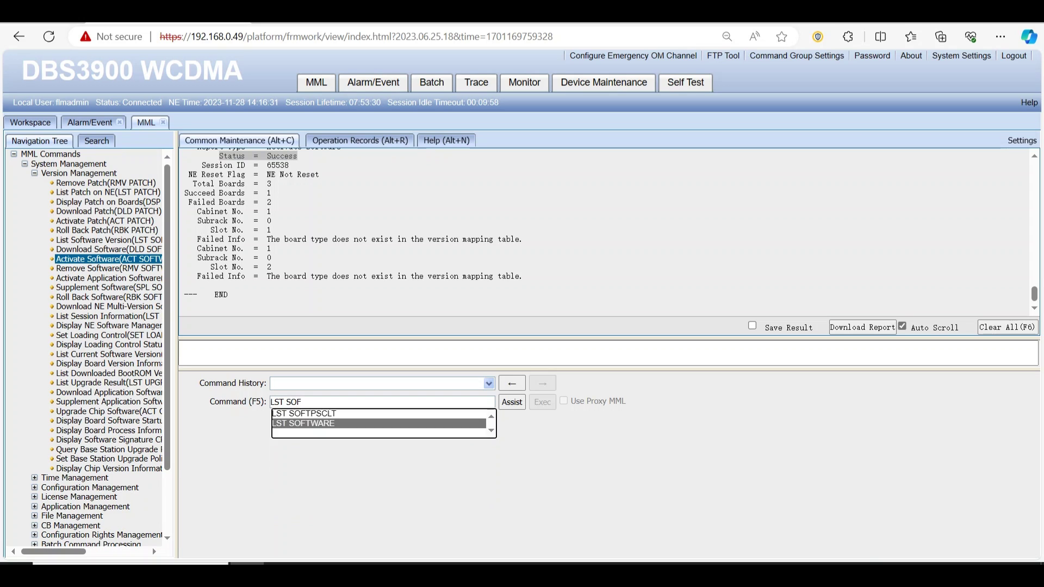
{"action": "key", "text": "Return"}
{"action": "key", "text": "Return"}
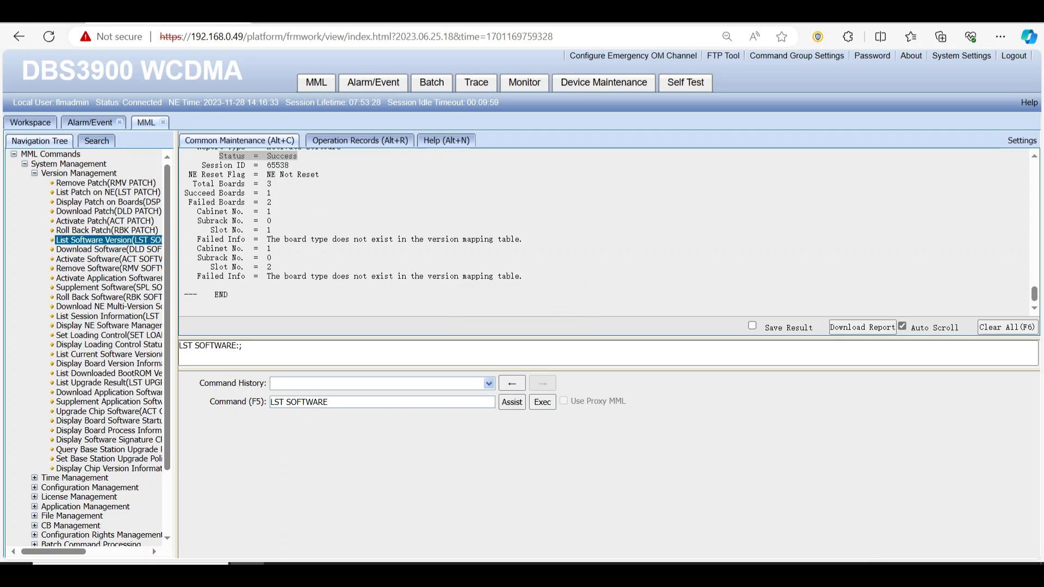
{"action": "key", "text": "Return"}
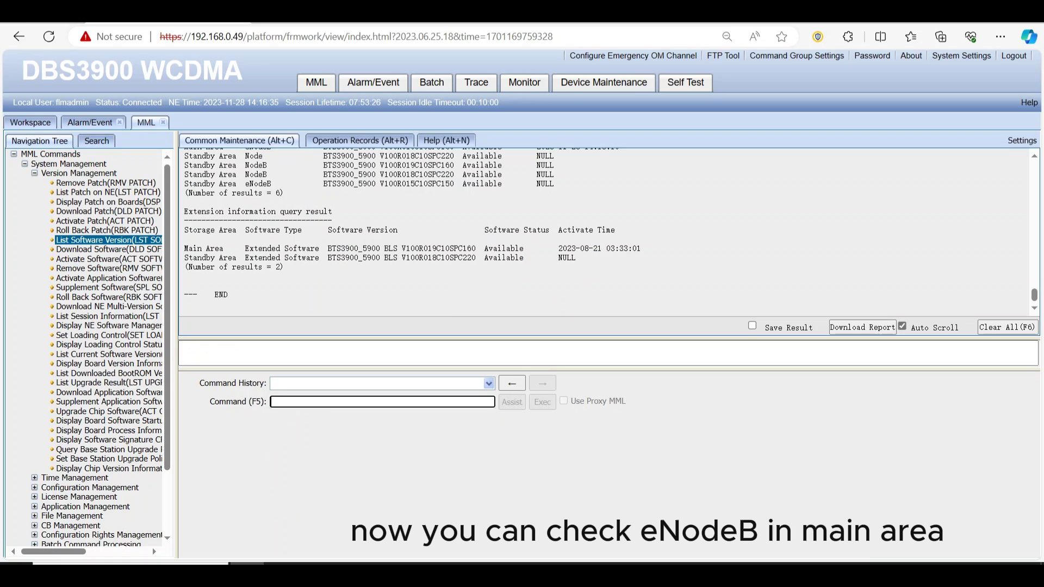
{"action": "scroll", "coordinate": [412, 231], "scroll_direction": "up", "scroll_amount": 1}
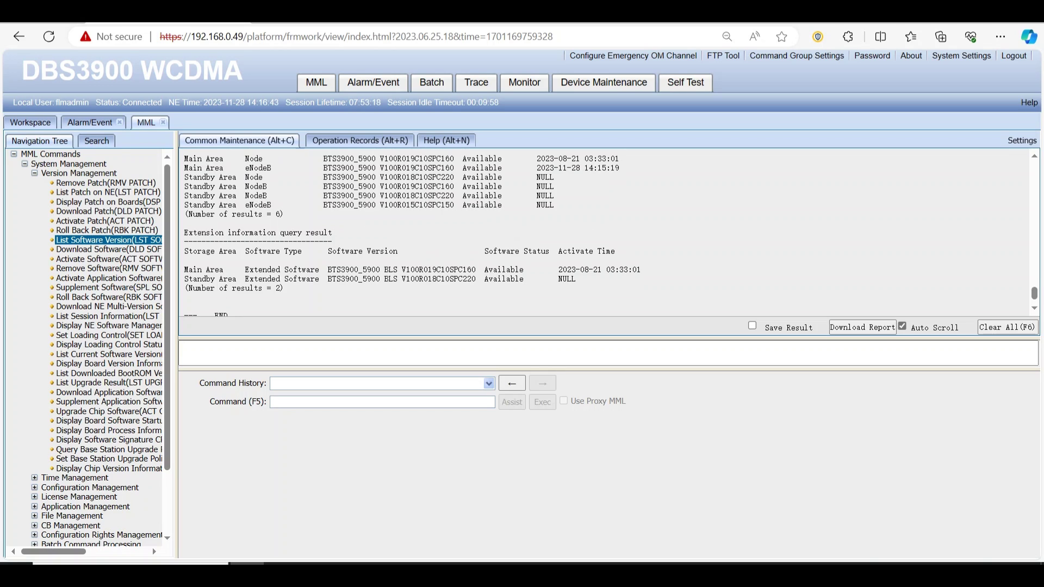
{"action": "left_click_drag", "start_coordinate": [459, 168], "coordinate": [323, 168]}
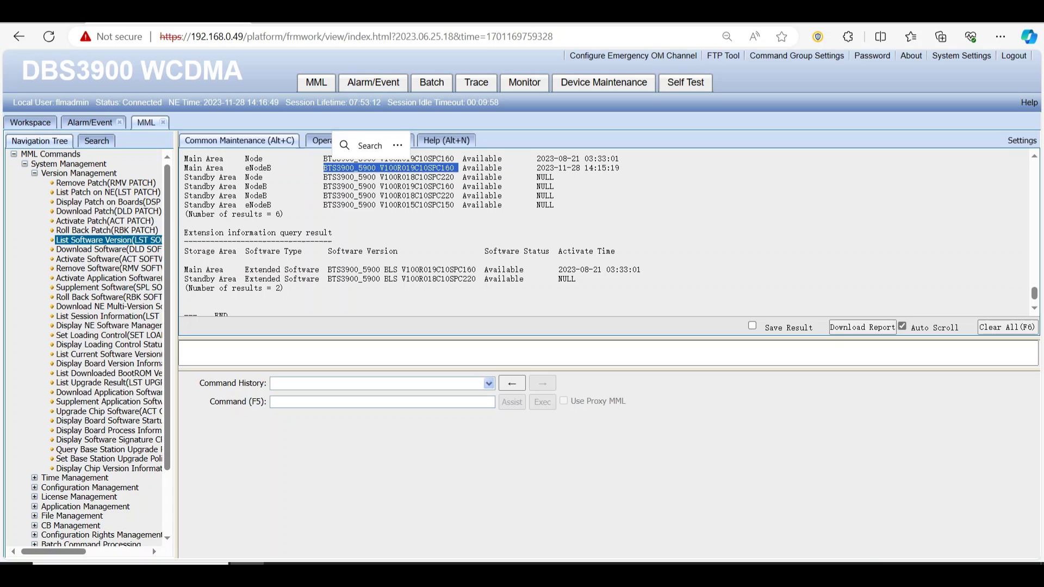
{"action": "left_click", "coordinate": [322, 168]}
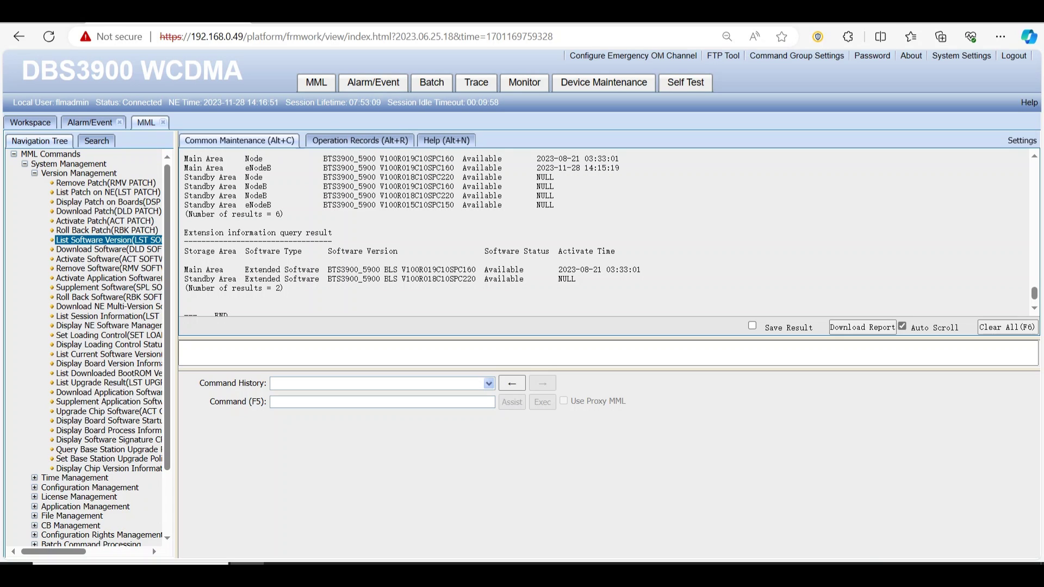